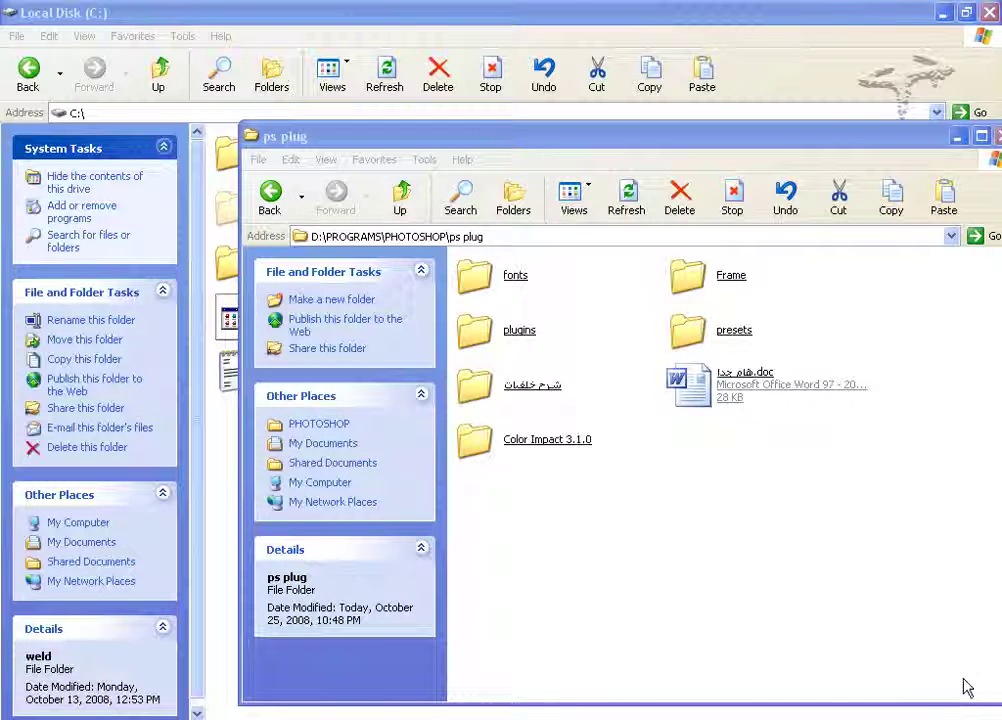
Open the plug-in's fonts > arabic folder.
double_click(520, 281)
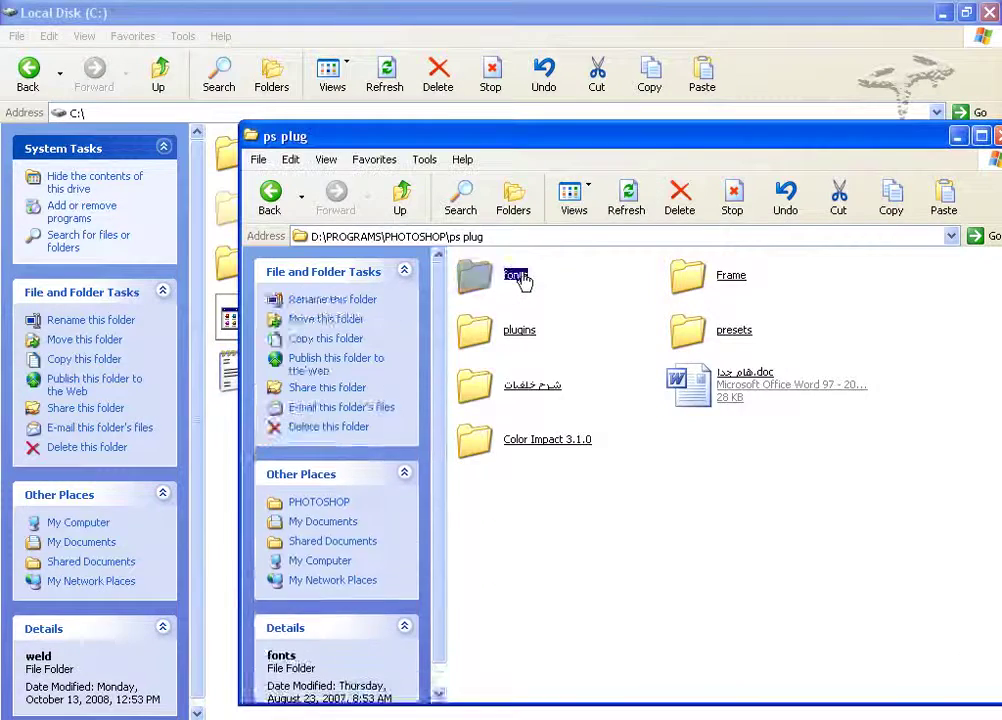
click(684, 277)
click(519, 280)
double_click(519, 280)
Select and copy all 28 Arabic TrueType font files.
click(950, 290)
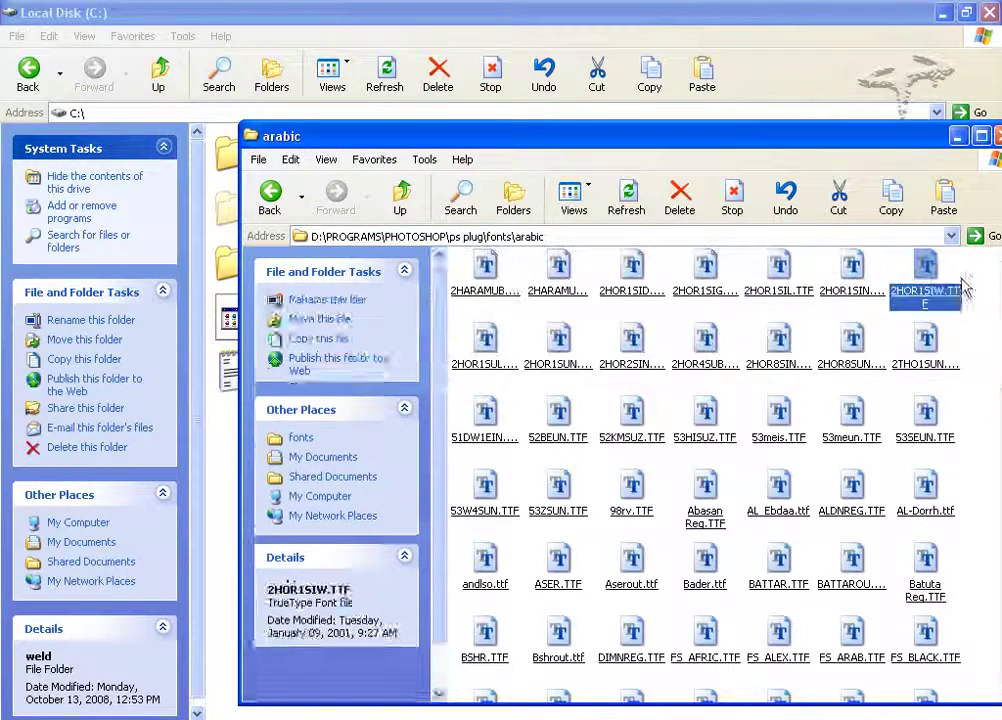
mouse_move(975, 280)
mouse_down()
mouse_move(459, 530)
mouse_move(478, 508)
mouse_up()
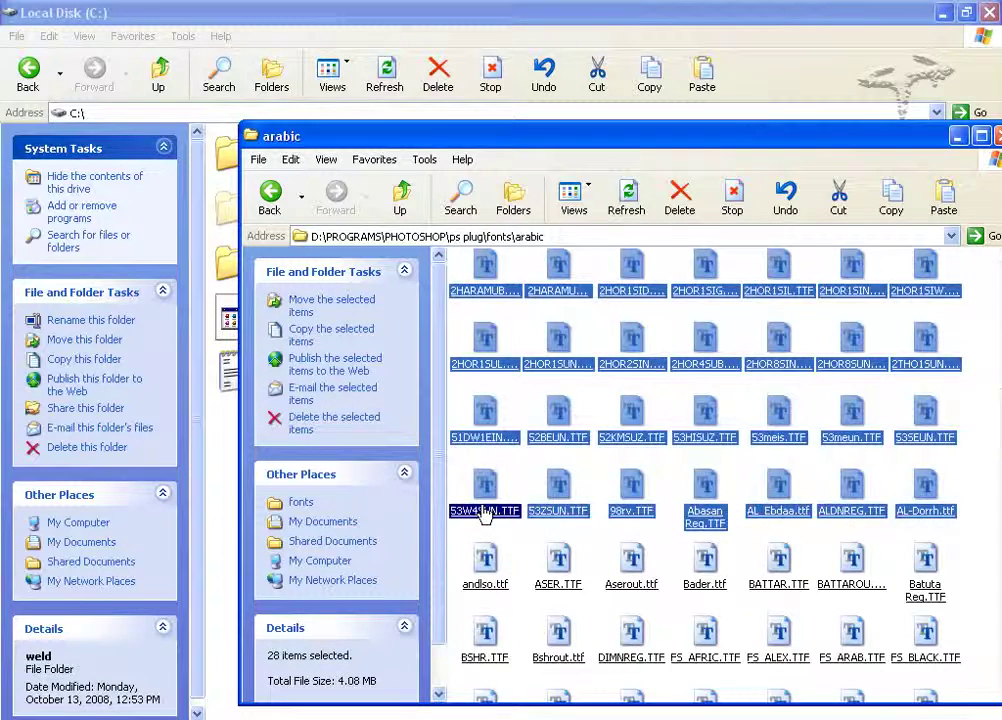
right_click(484, 504)
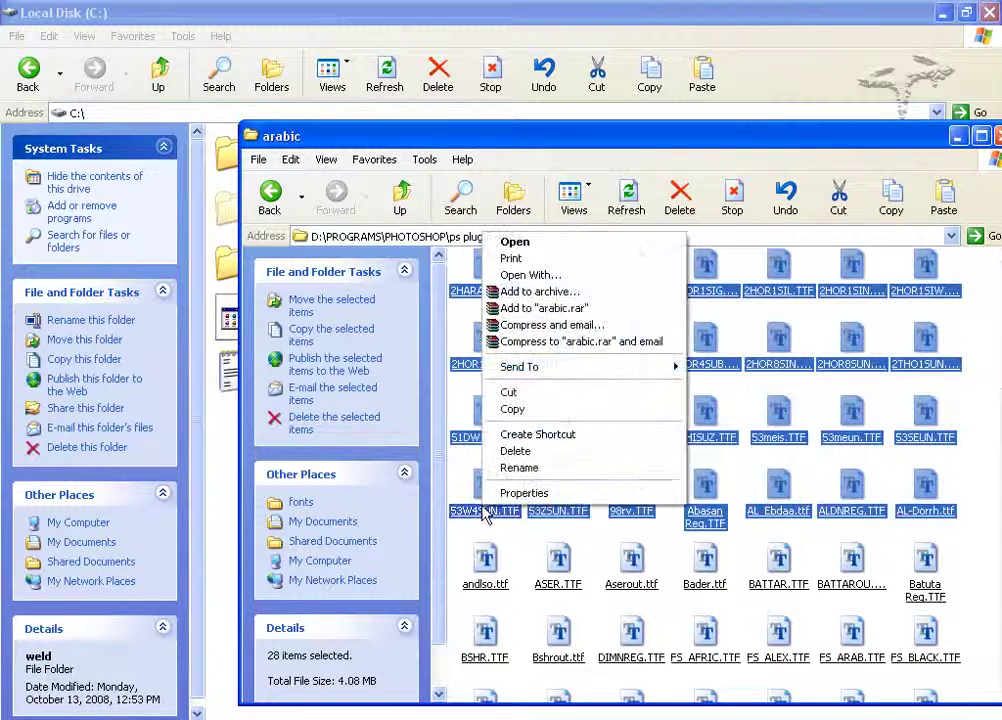
click(510, 409)
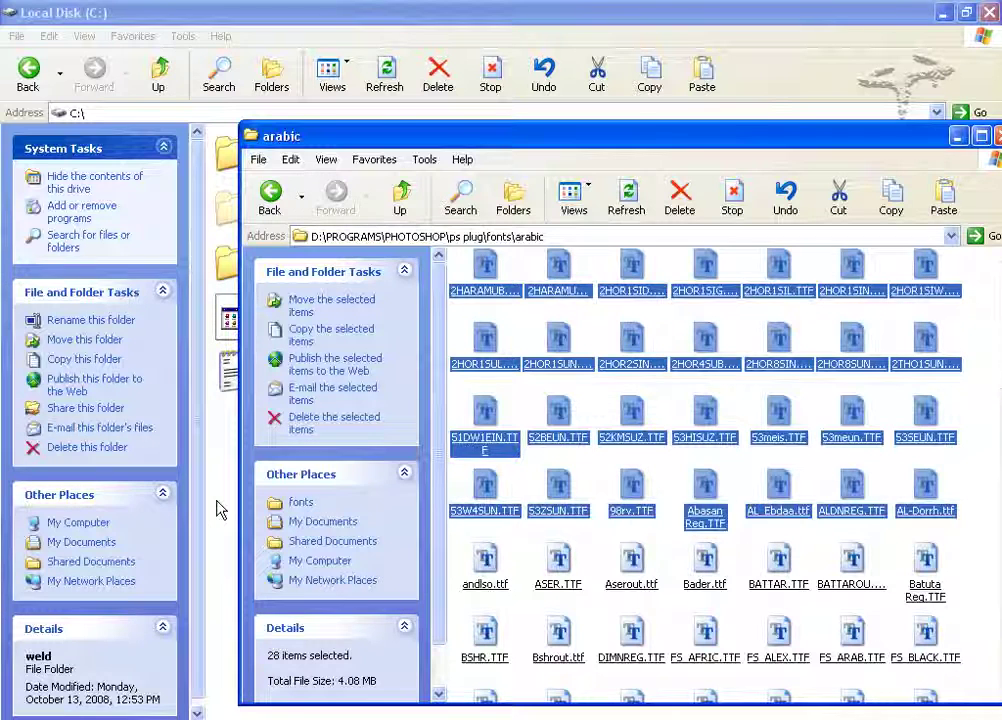
key(super)
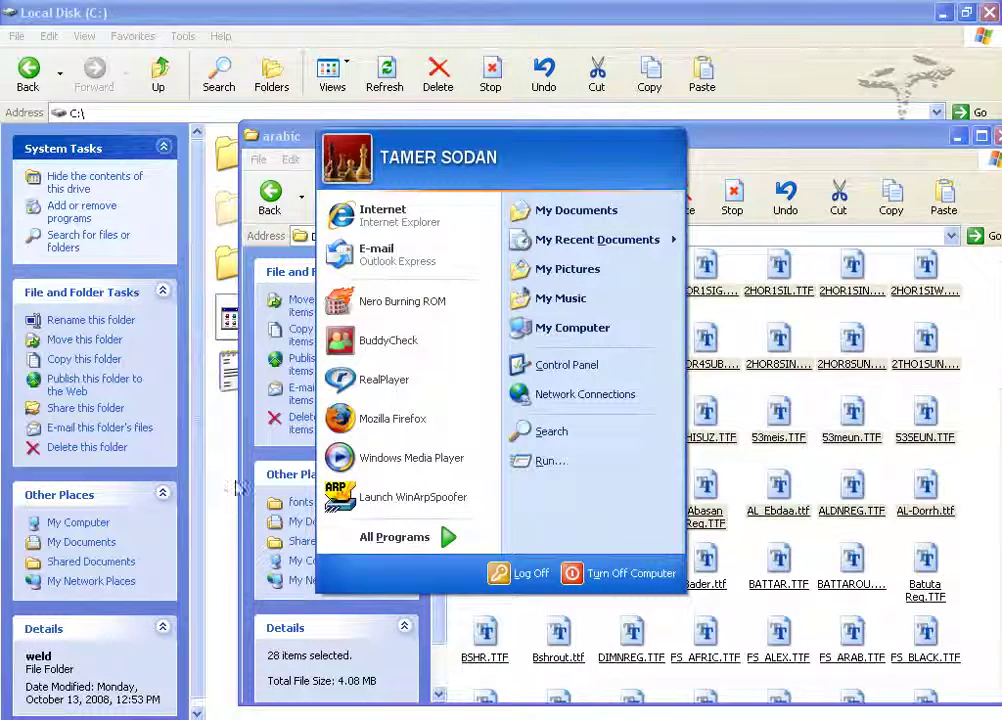
Install the 28 copied fonts by pasting them onto Fonts in Control Panel's Classic View.
click(590, 366)
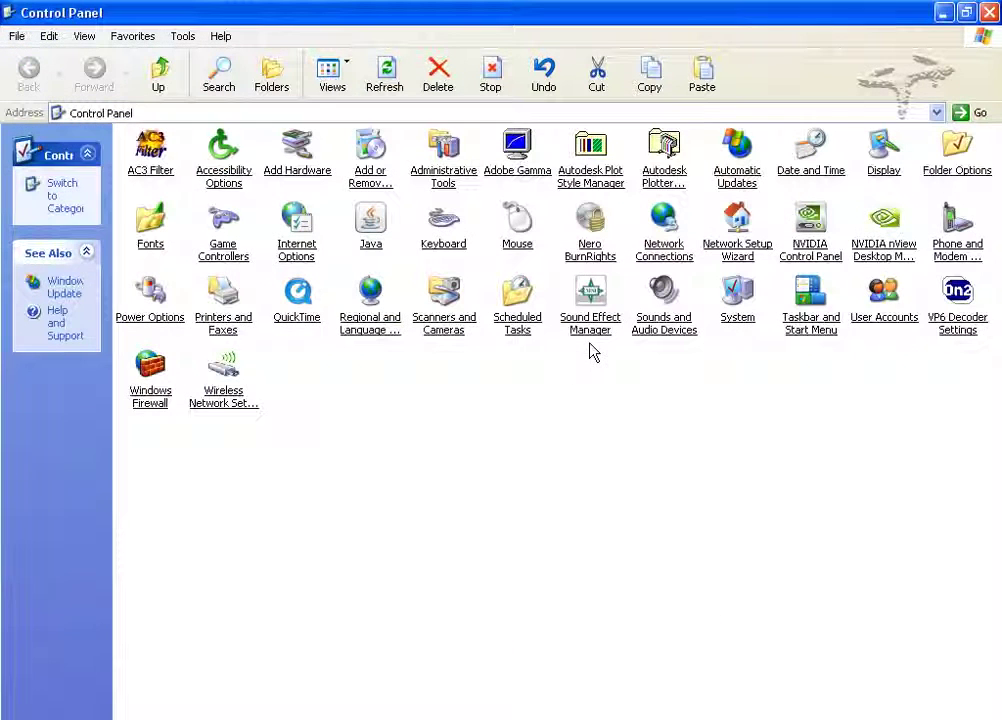
click(63, 192)
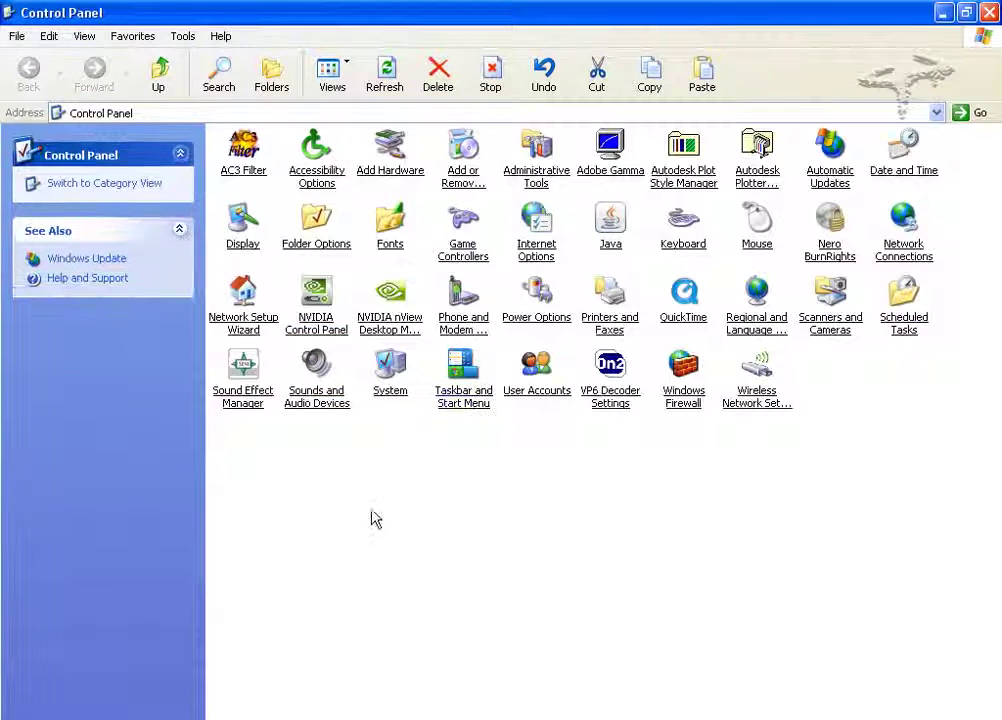
right_click(388, 237)
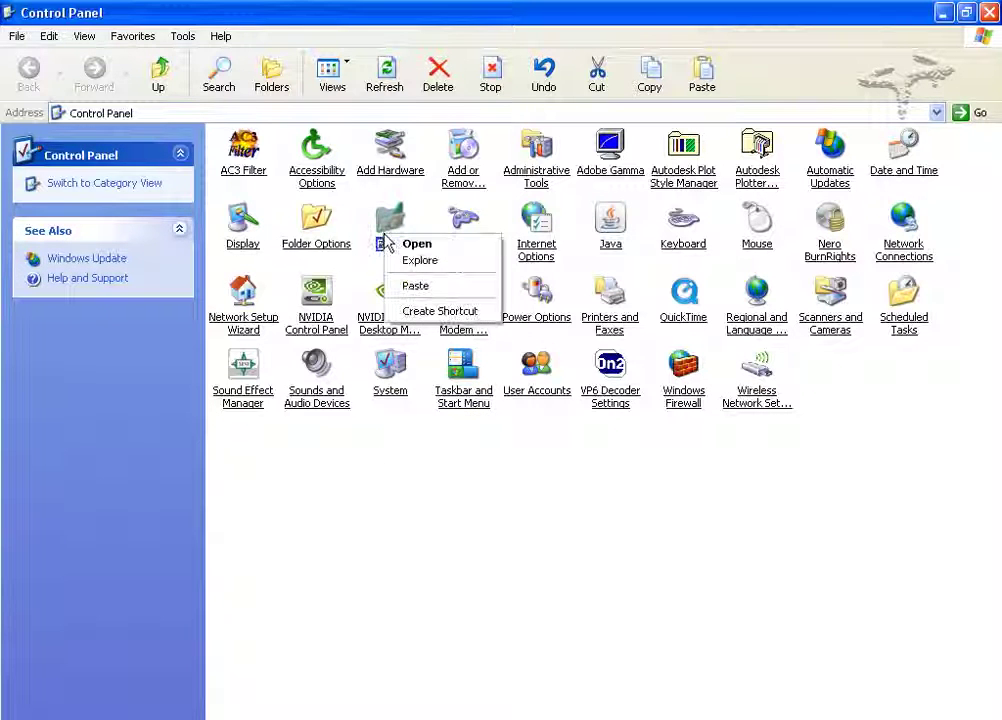
click(412, 286)
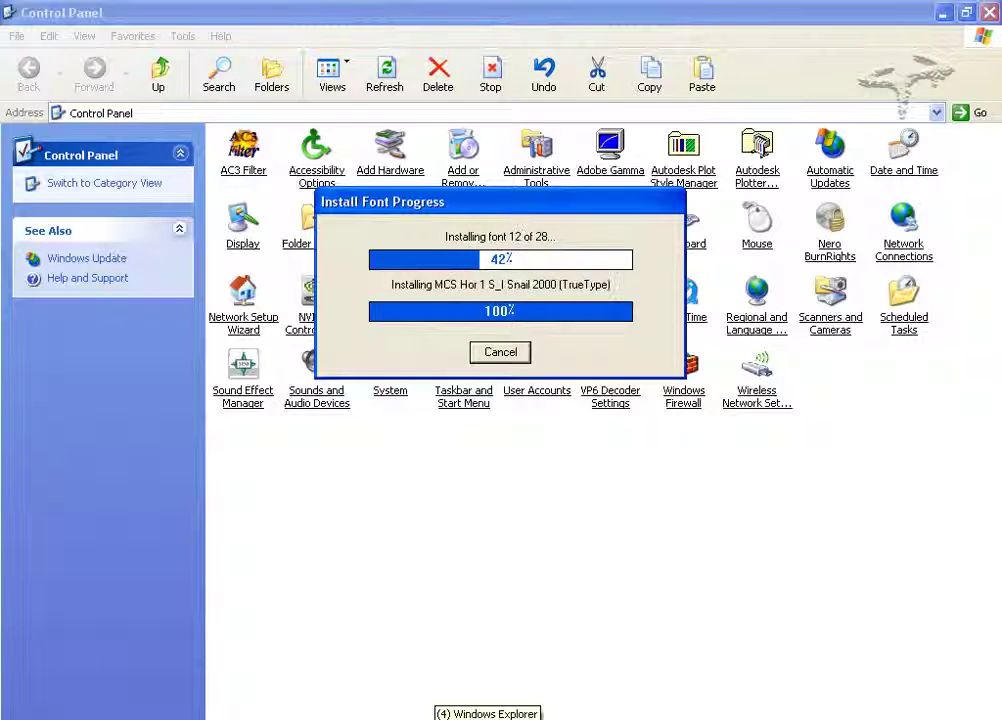
click(460, 718)
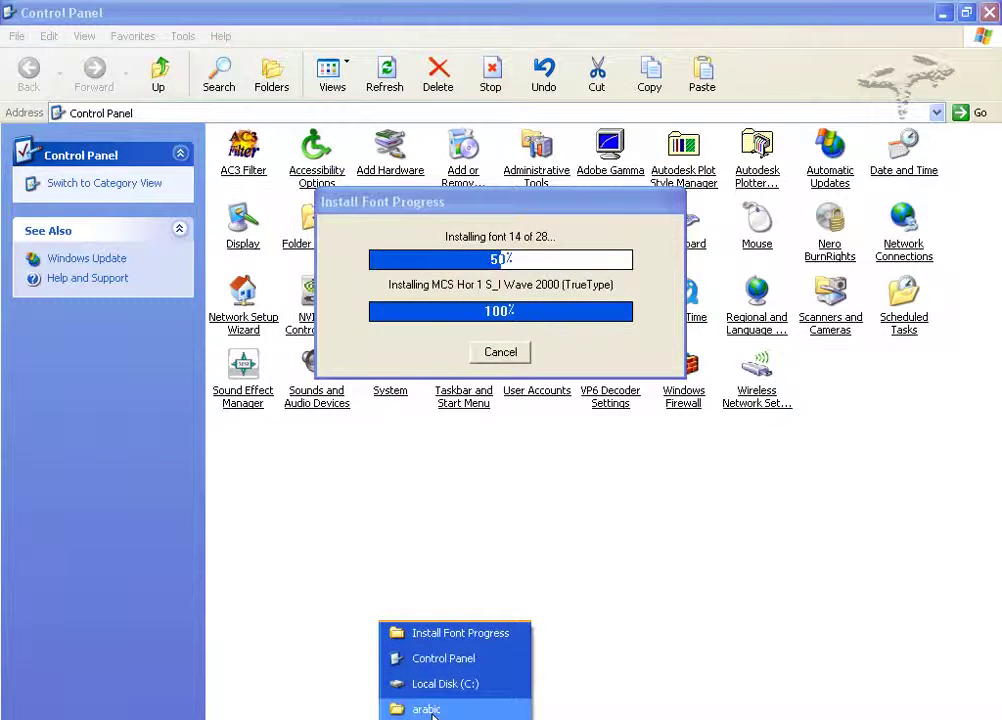
click(432, 710)
Go up from arabic to the ps plug folder and open its presets folder.
click(404, 196)
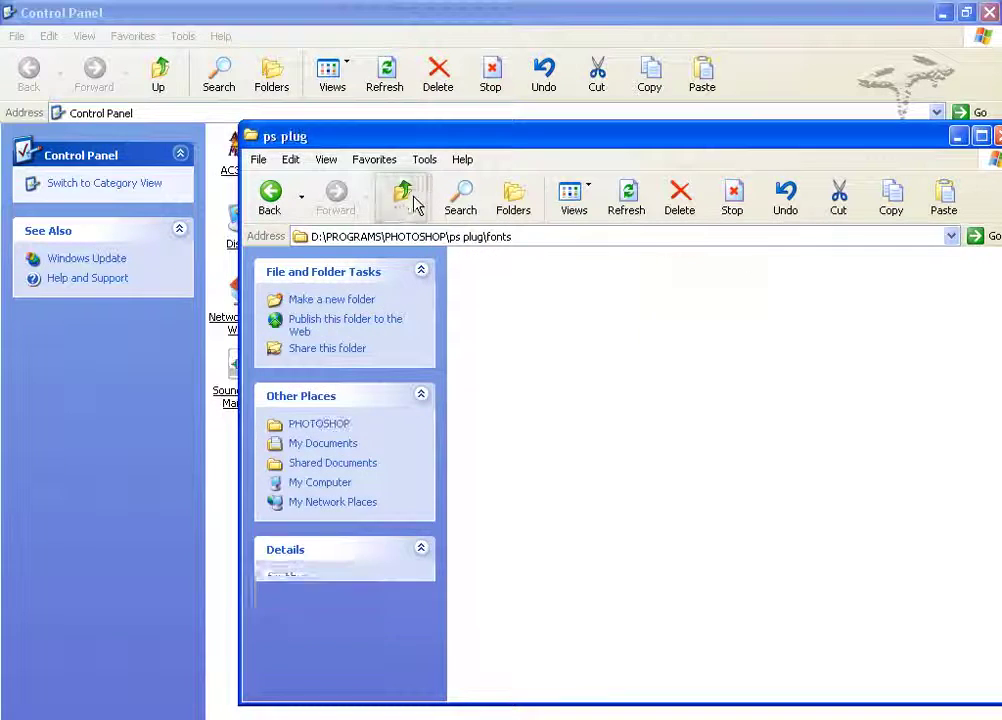
click(568, 284)
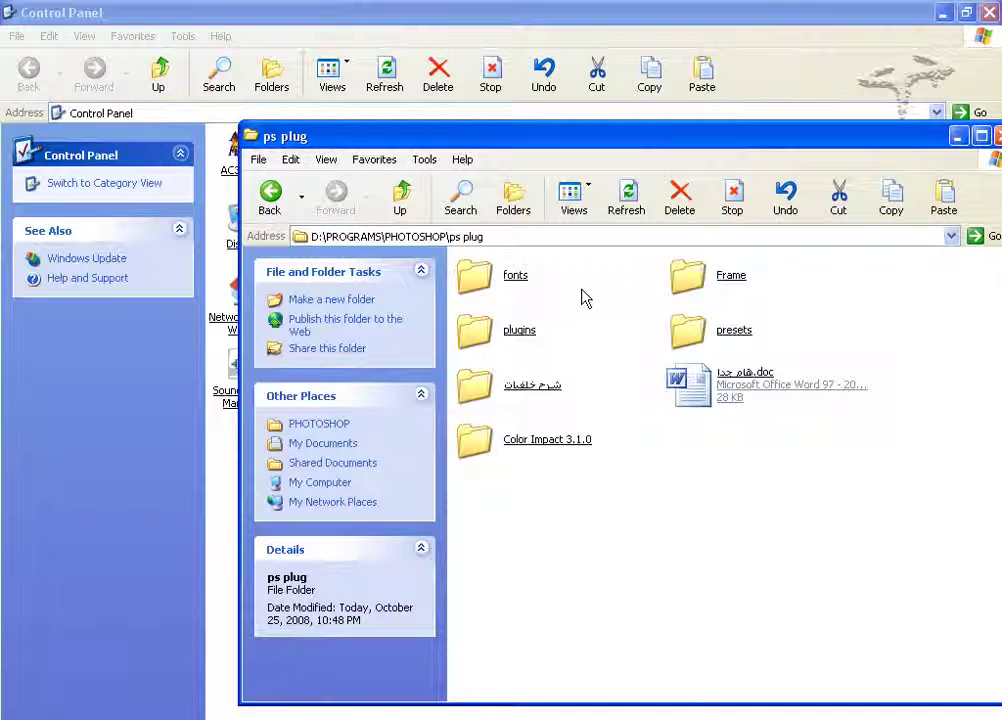
click(690, 332)
click(692, 334)
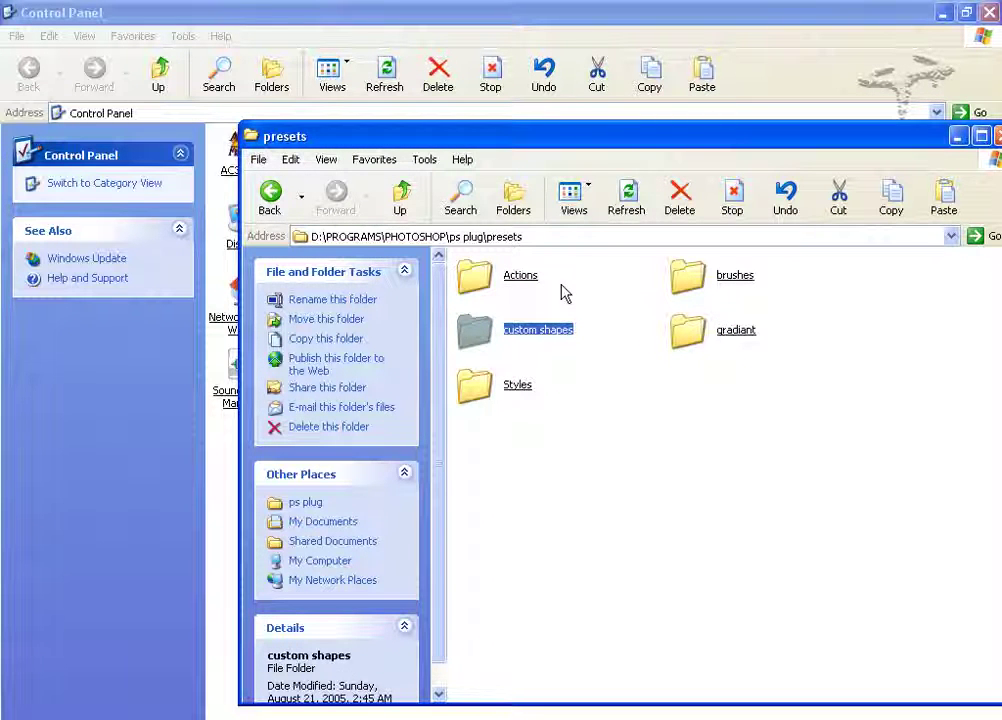
click(455, 717)
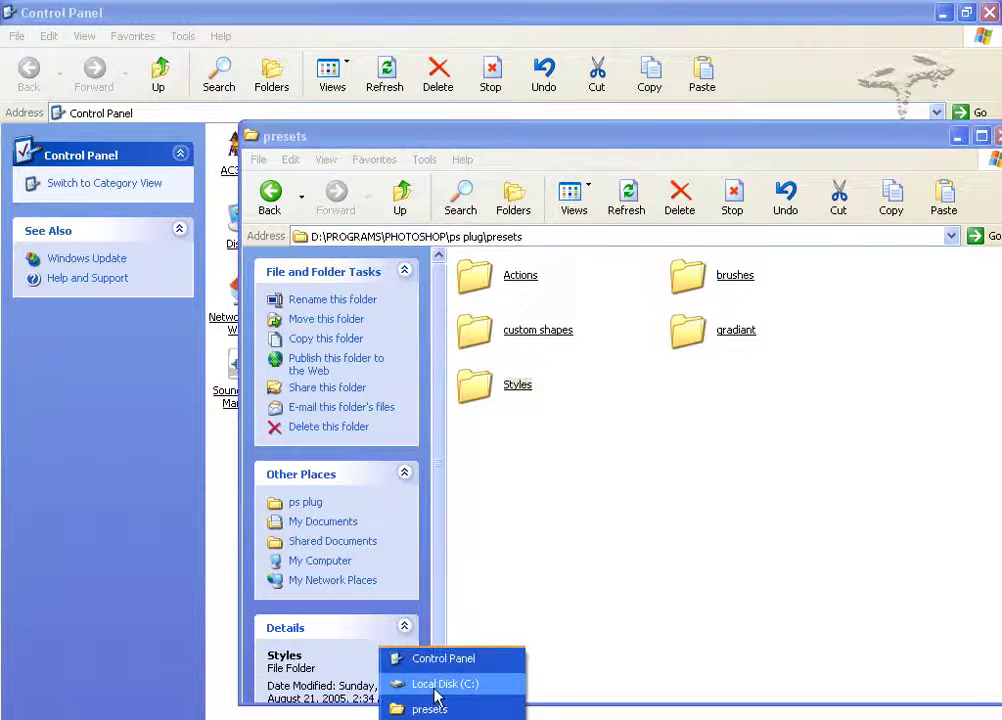
click(435, 688)
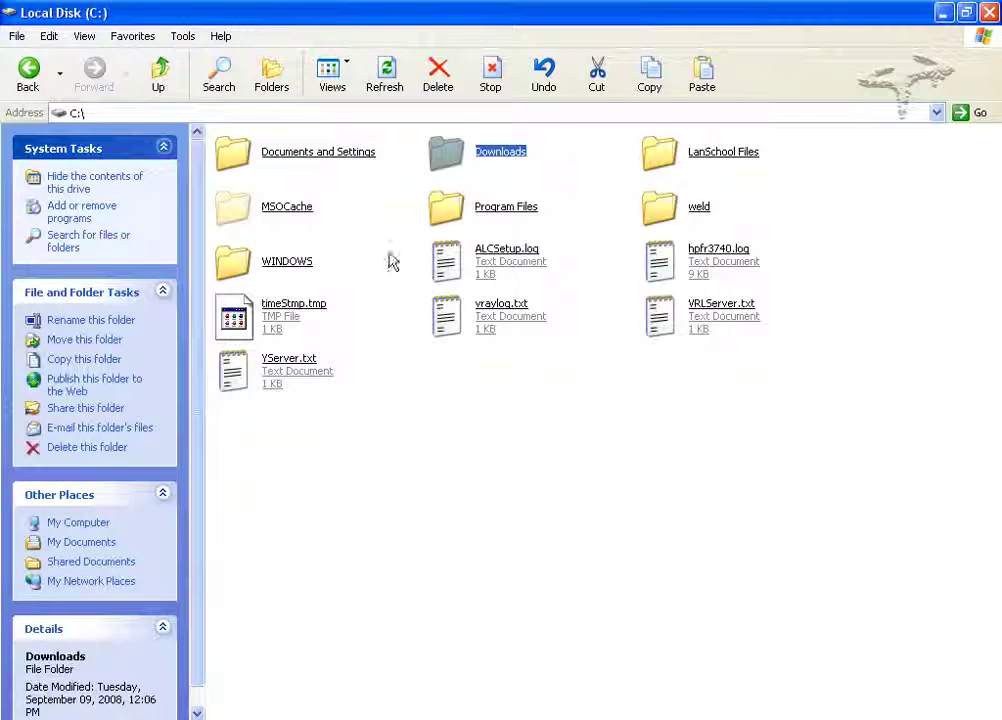
Open C:\Program Files\Adobe\Adobe Photoshop CS3\Presets, then return to the plug-in presets window.
click(455, 212)
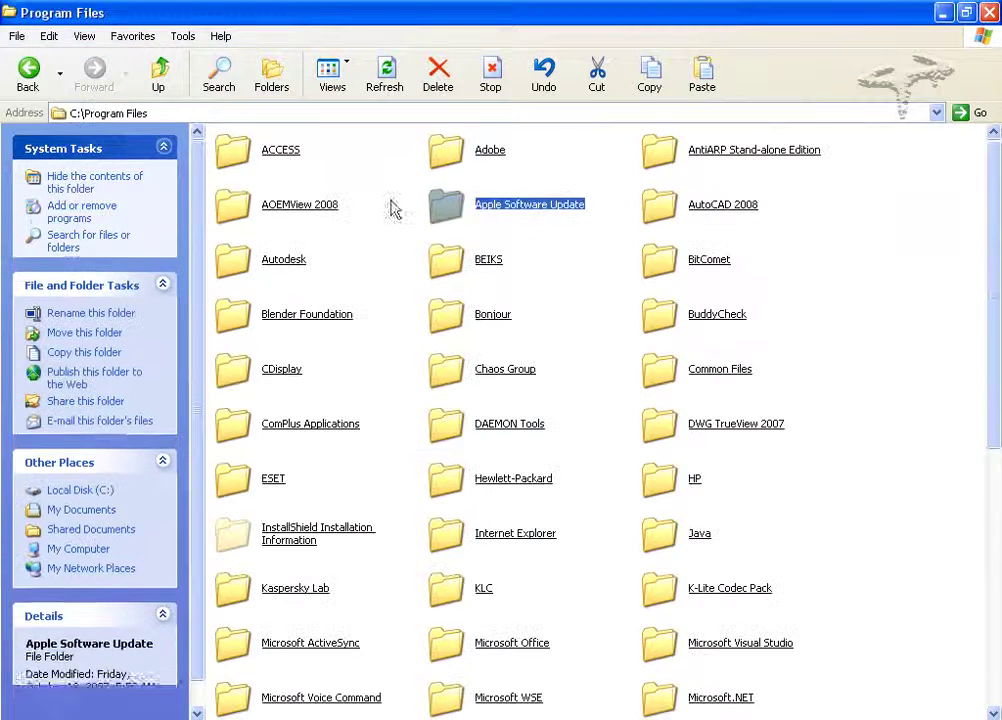
click(455, 150)
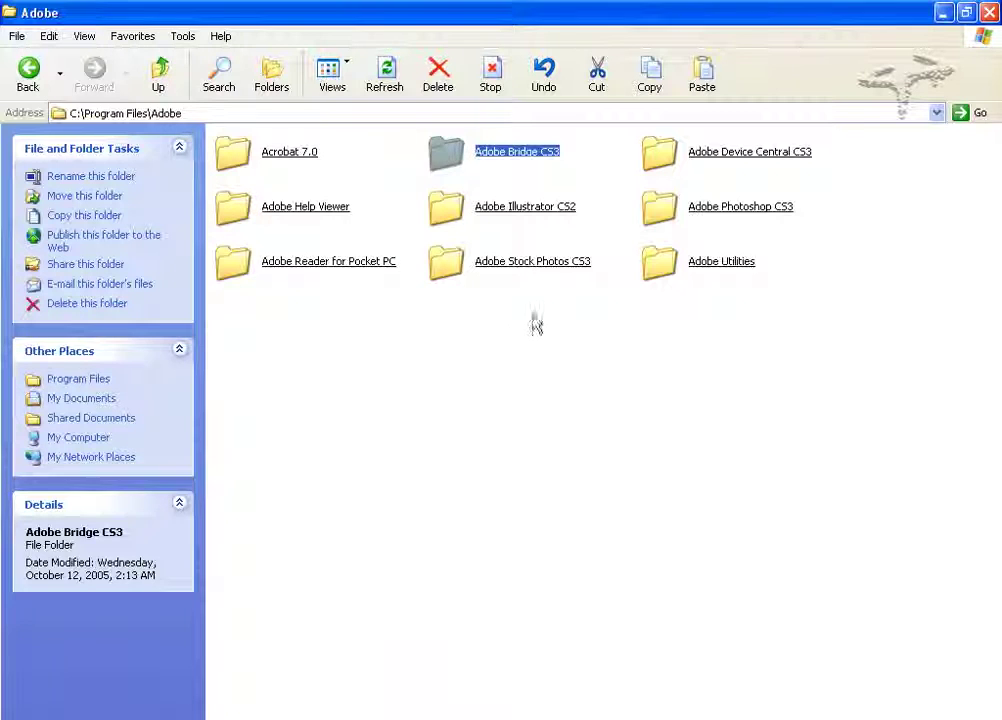
click(750, 210)
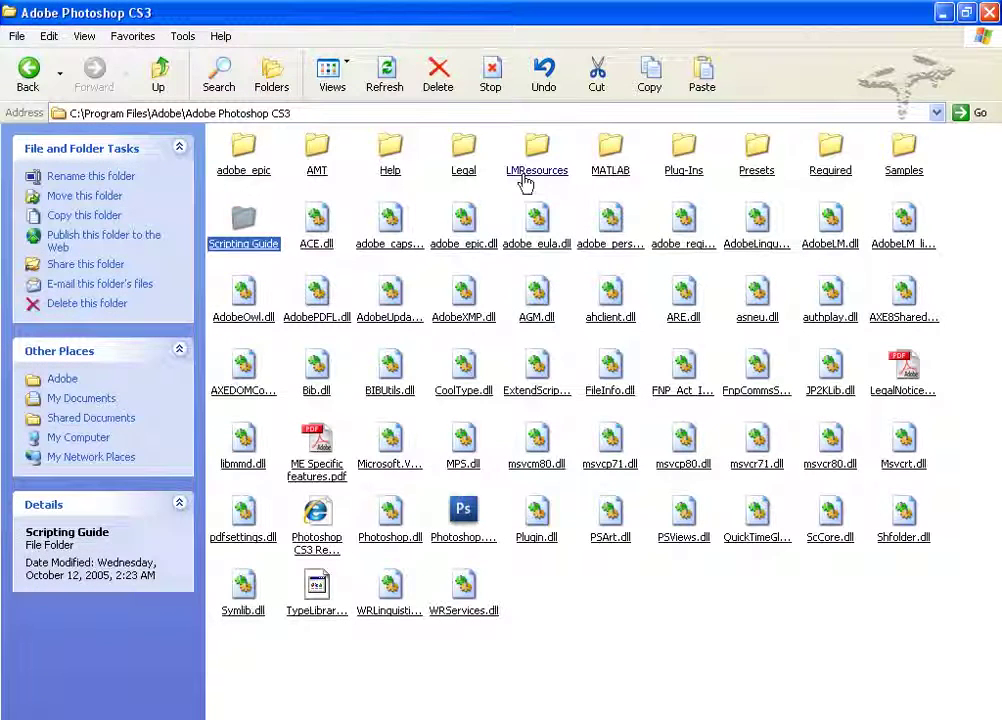
click(757, 172)
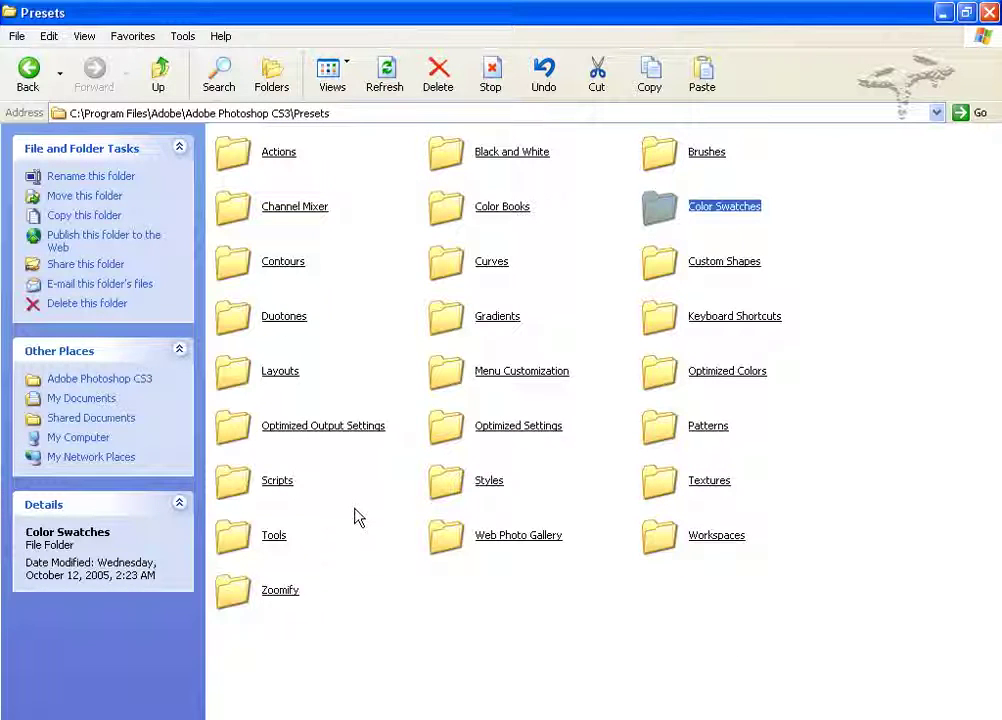
click(440, 718)
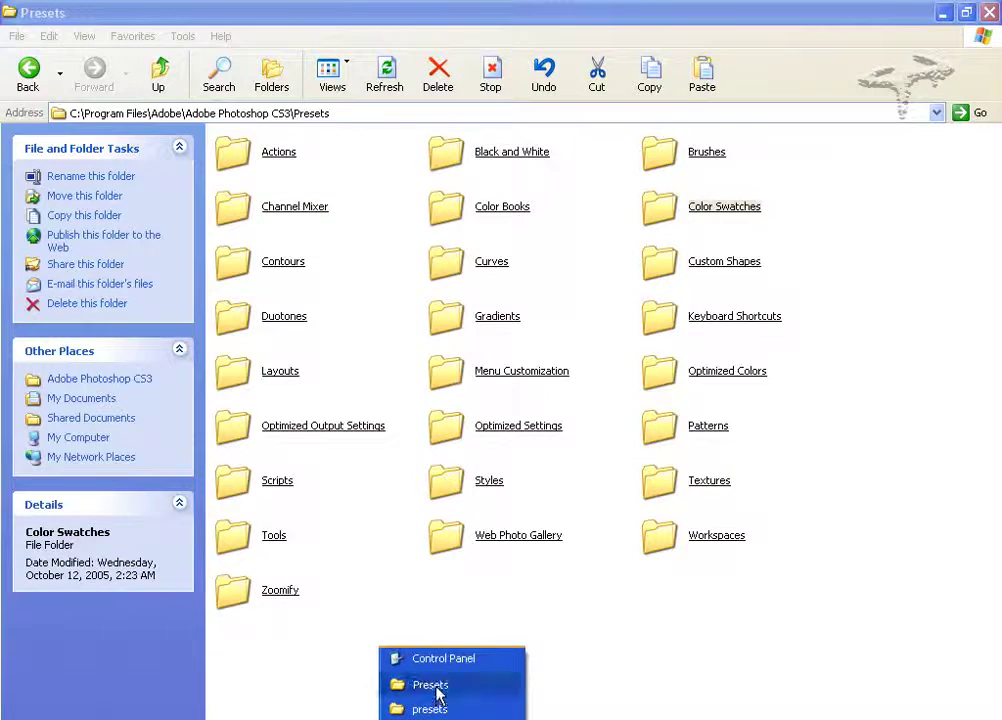
click(437, 705)
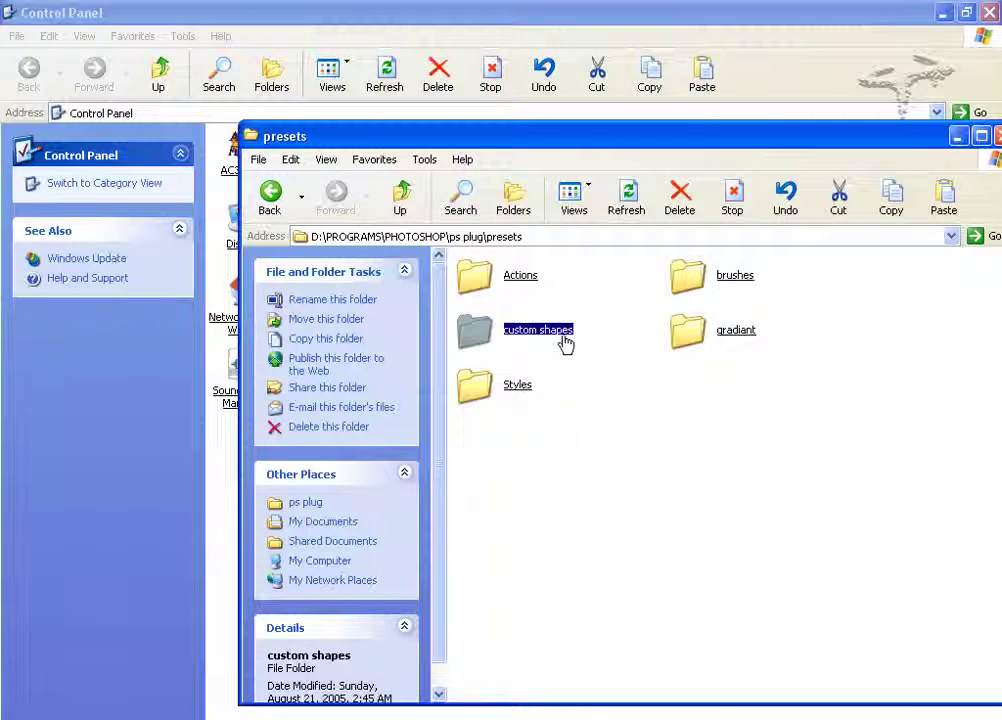
Copy the 21 brush files from the plug-in's brushes folder.
click(692, 283)
mouse_move(983, 250)
mouse_down()
mouse_move(748, 378)
mouse_move(483, 422)
mouse_up()
right_click(484, 423)
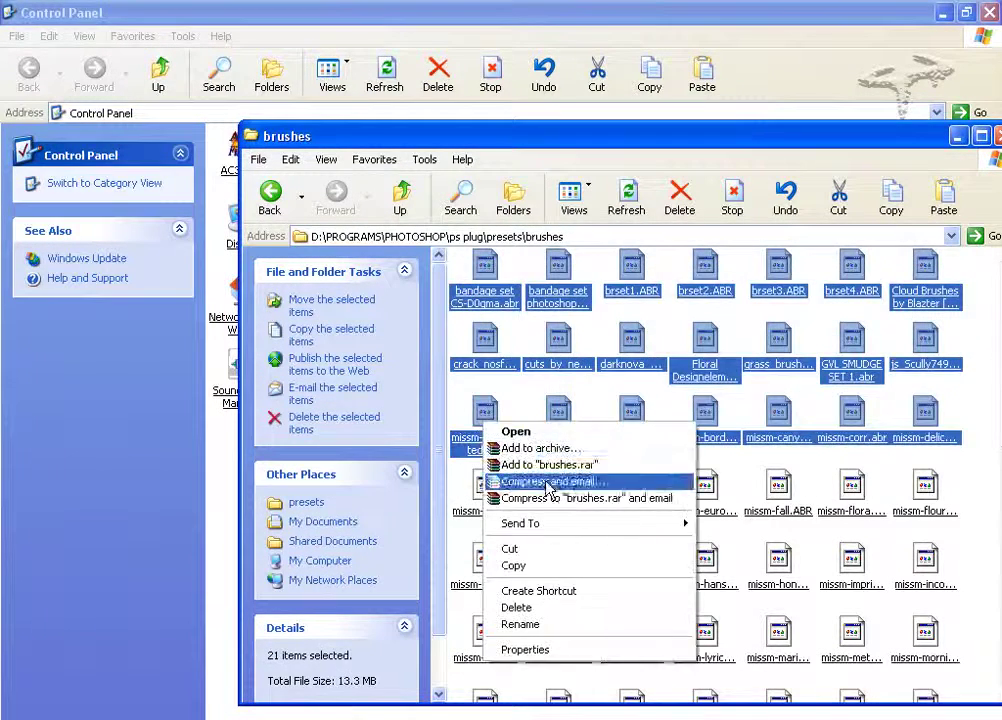
click(535, 565)
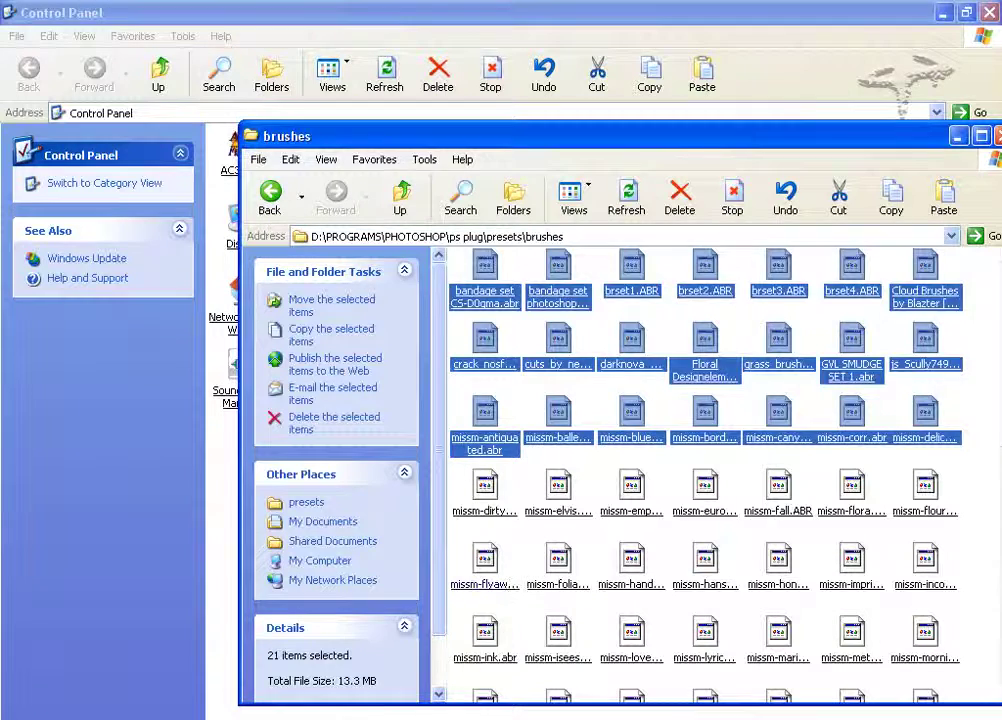
Paste the 21 brushes into Photoshop CS3's Presets\Brushes folder, then return to the source window.
click(443, 718)
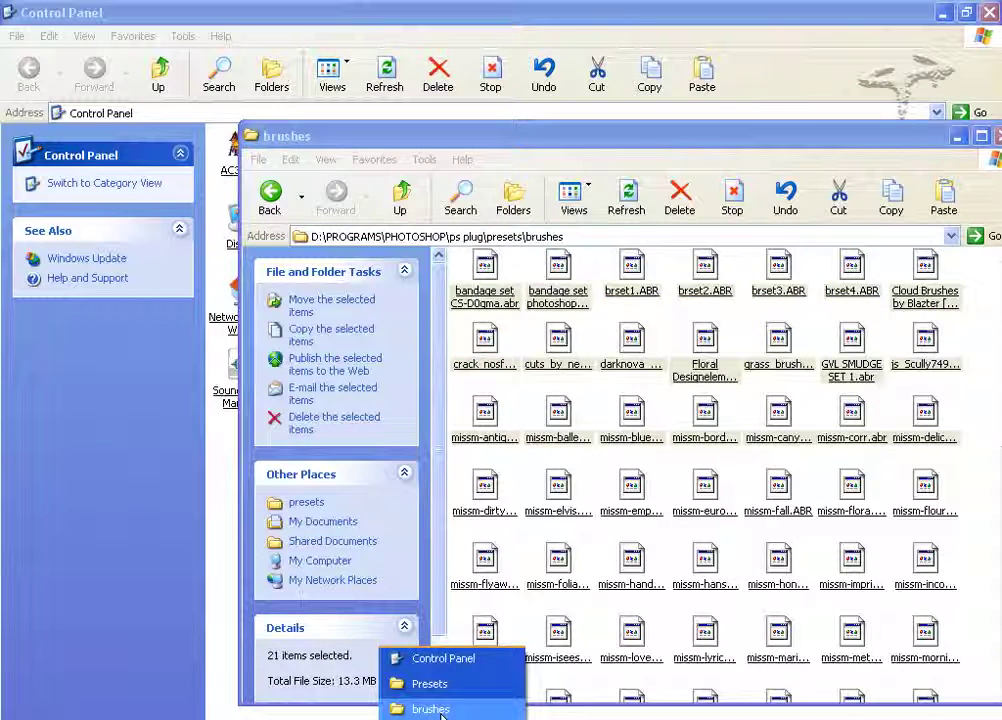
click(431, 688)
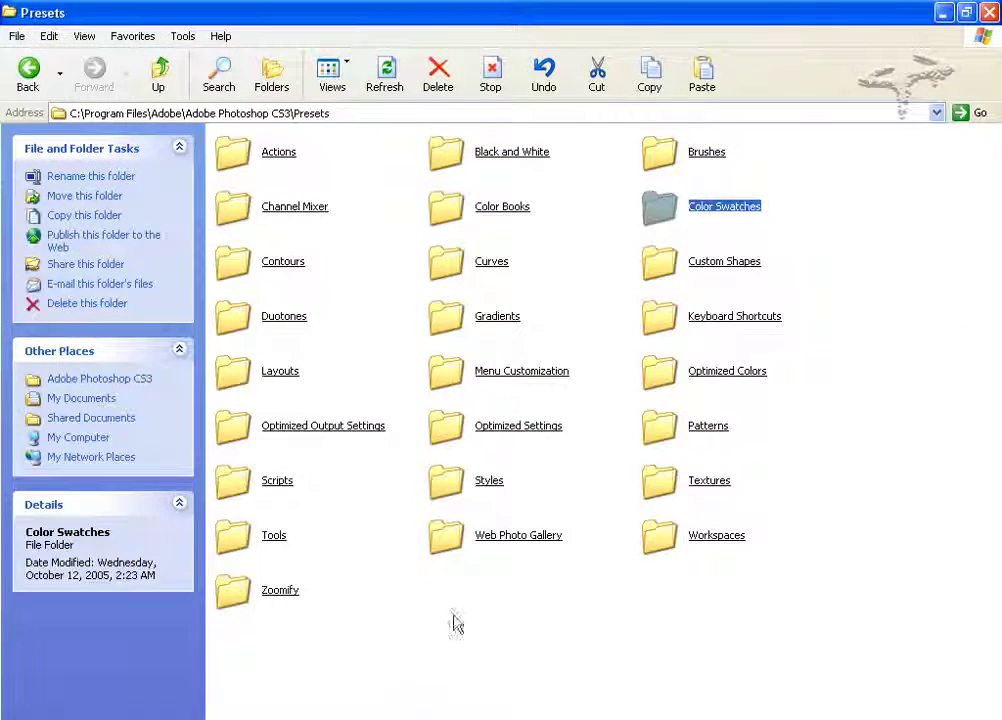
click(472, 655)
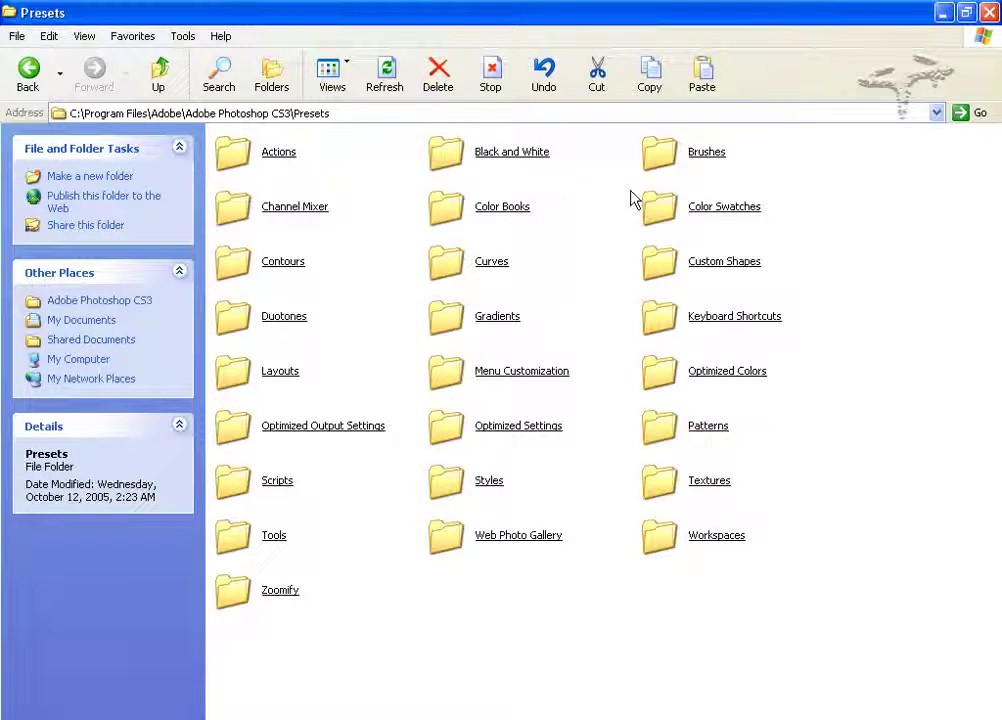
click(652, 158)
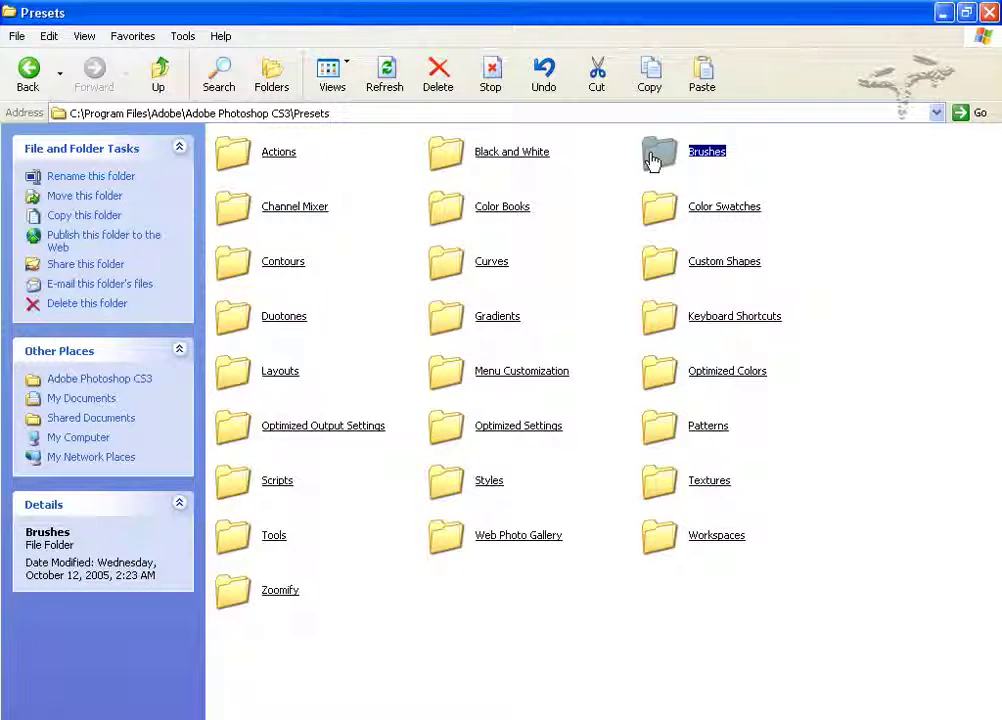
double_click(652, 158)
click(662, 258)
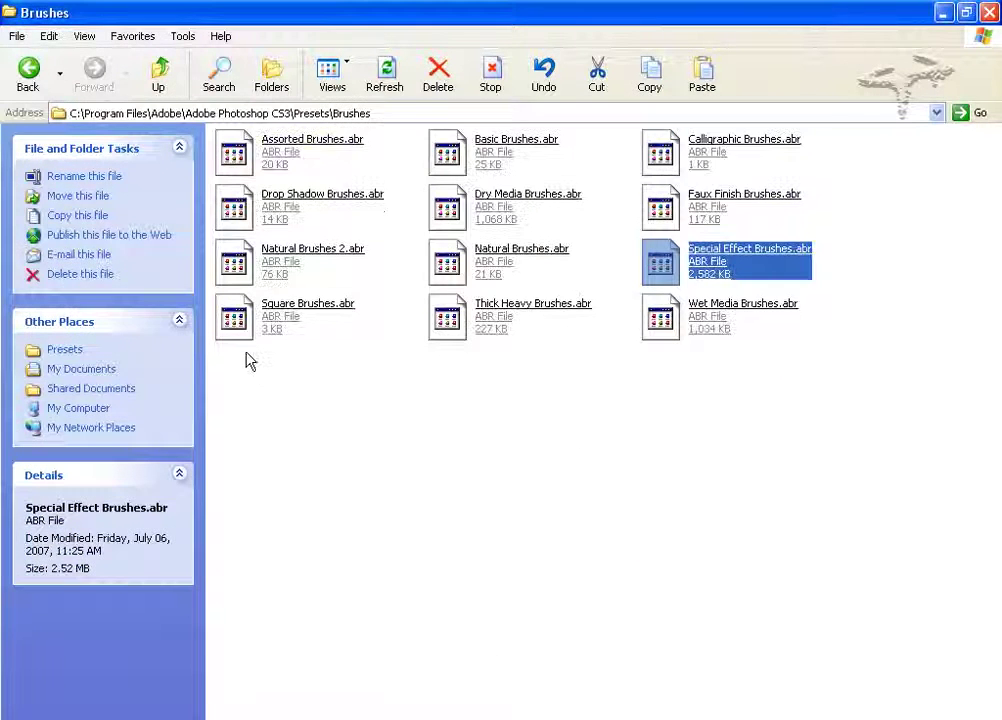
right_click(382, 408)
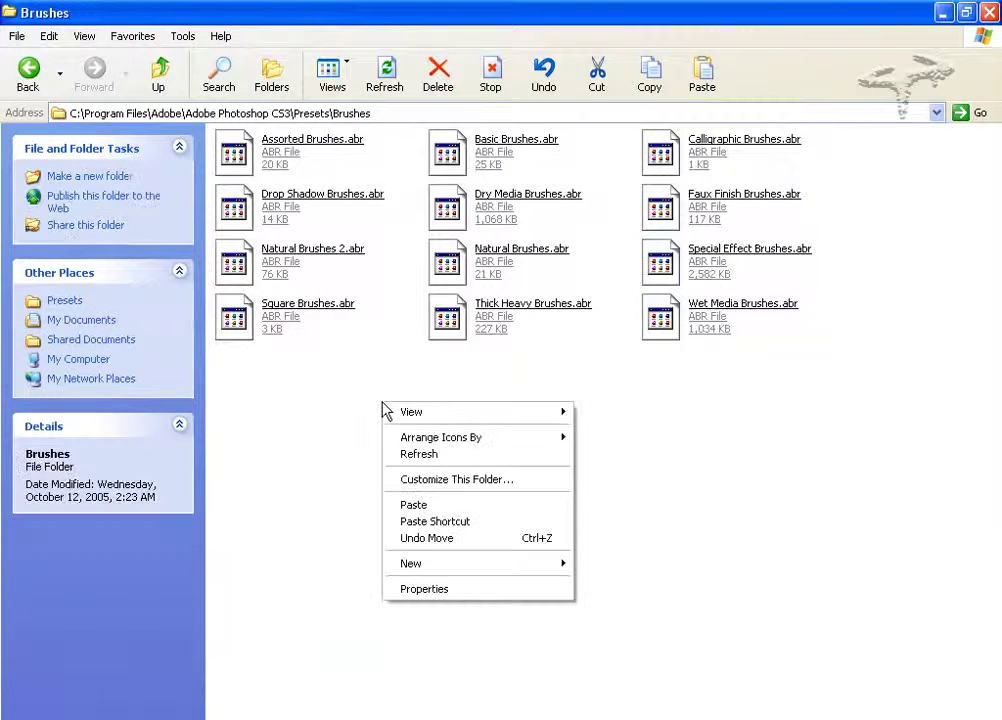
click(411, 504)
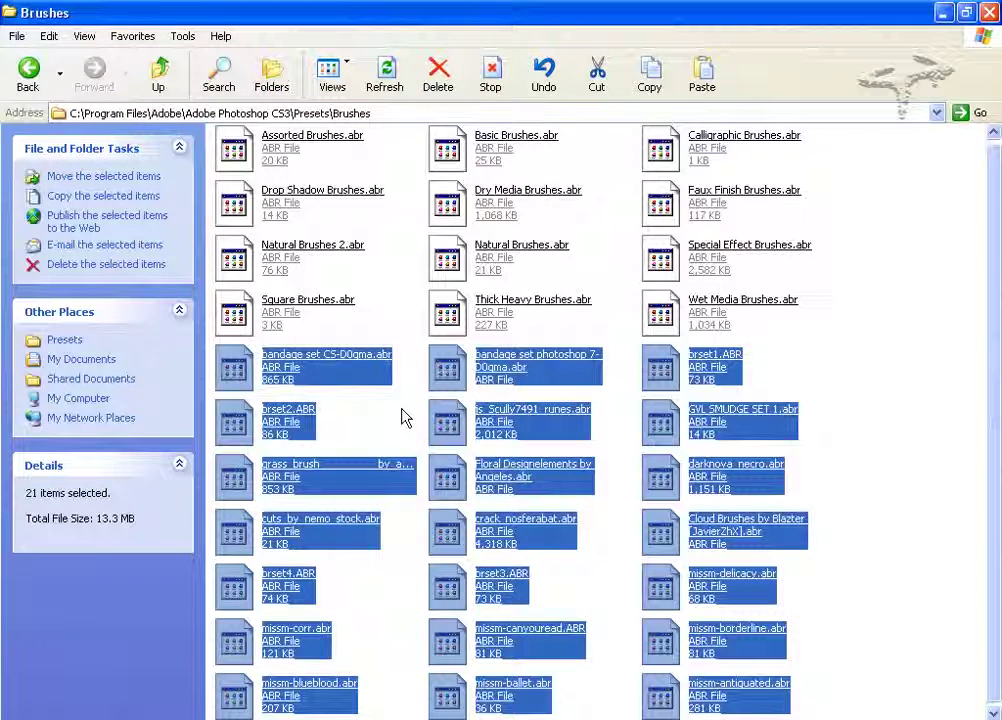
click(450, 716)
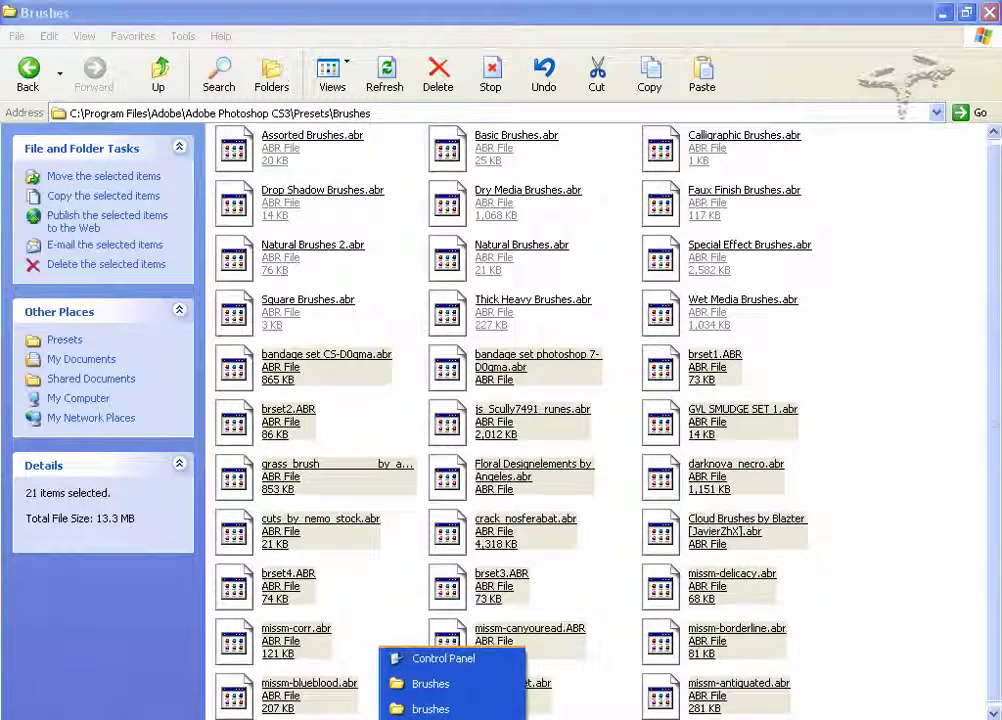
click(430, 709)
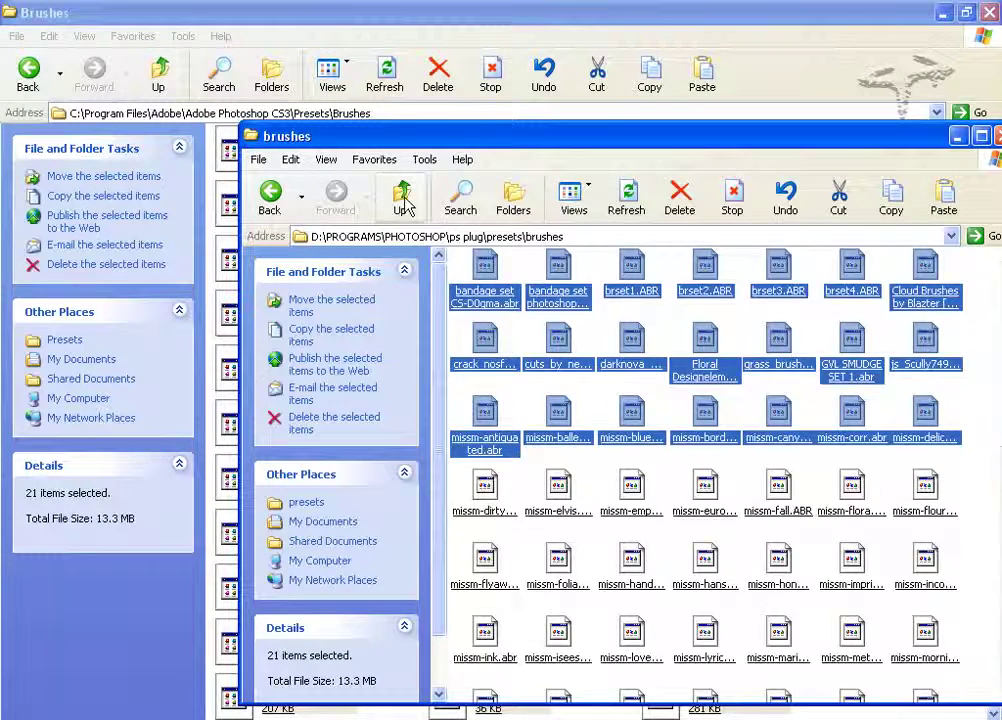
Navigate up to ps plug and open its plugins folder.
click(404, 203)
click(520, 330)
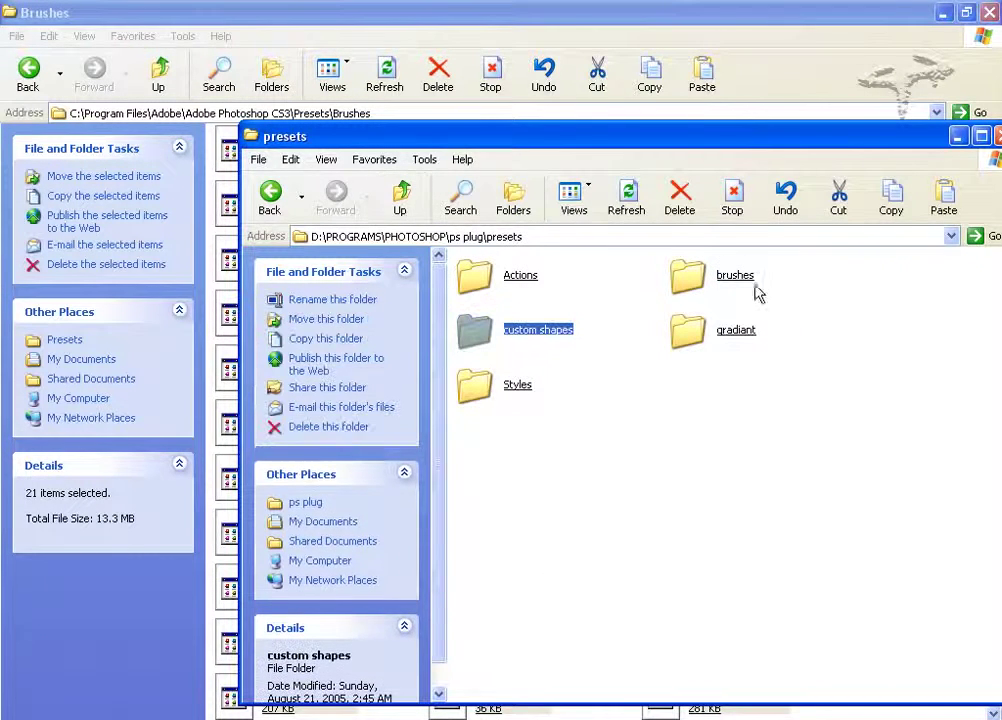
click(400, 195)
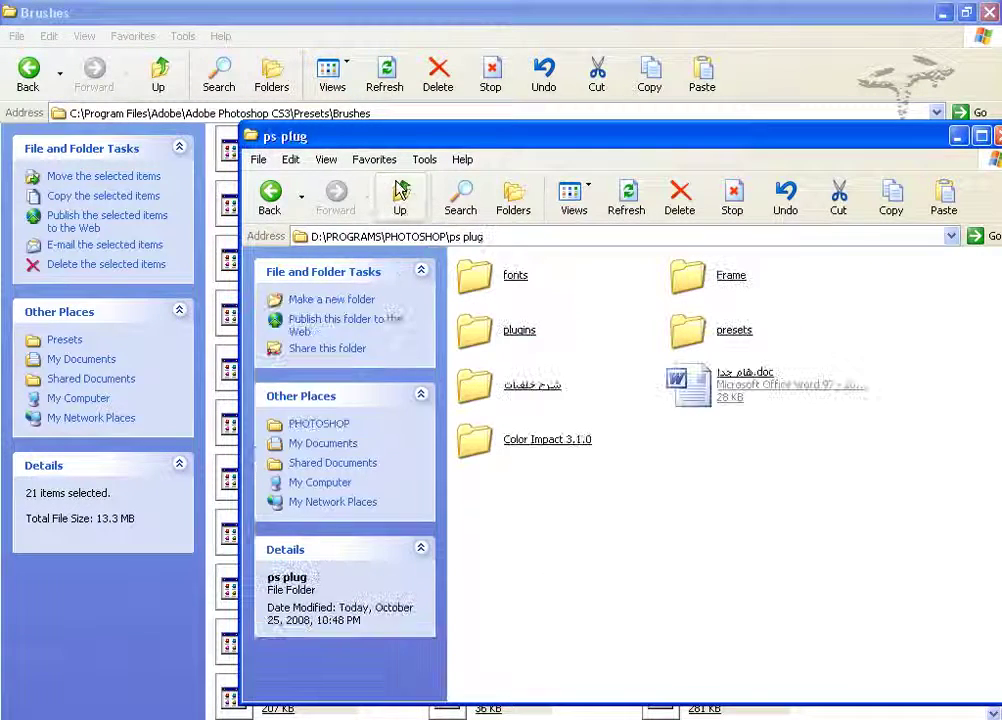
click(476, 278)
click(688, 336)
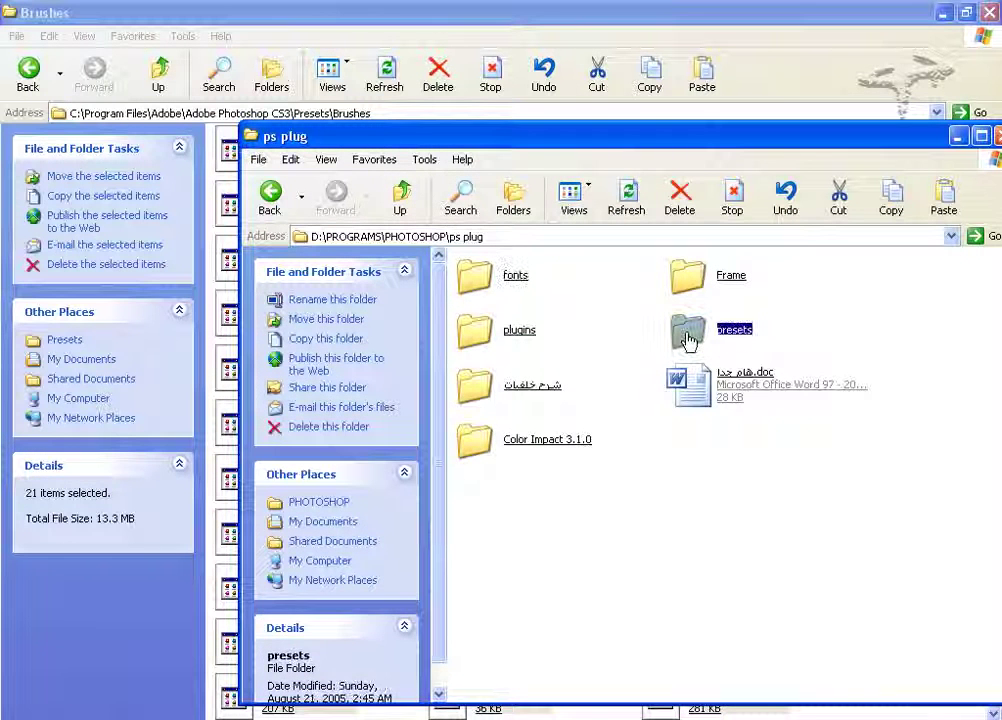
click(530, 388)
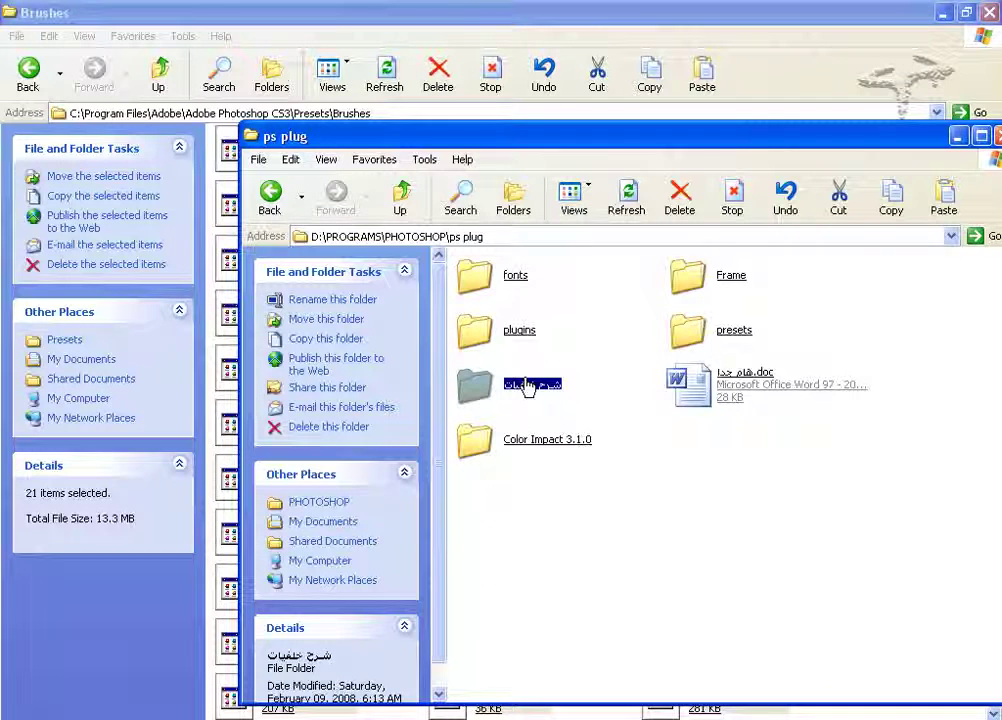
click(514, 334)
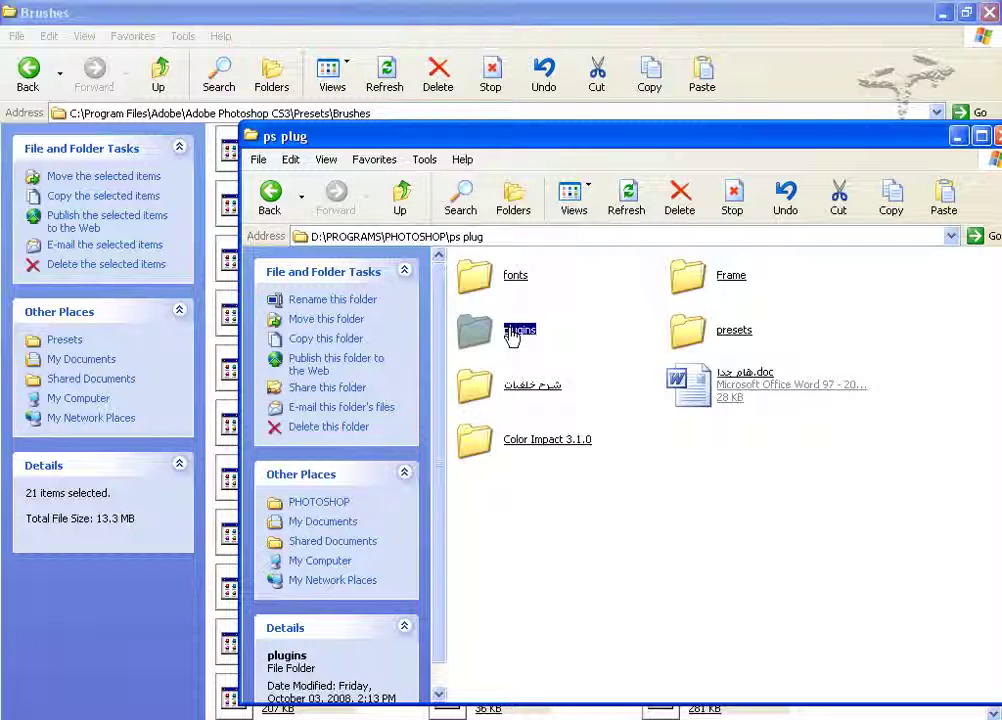
double_click(514, 334)
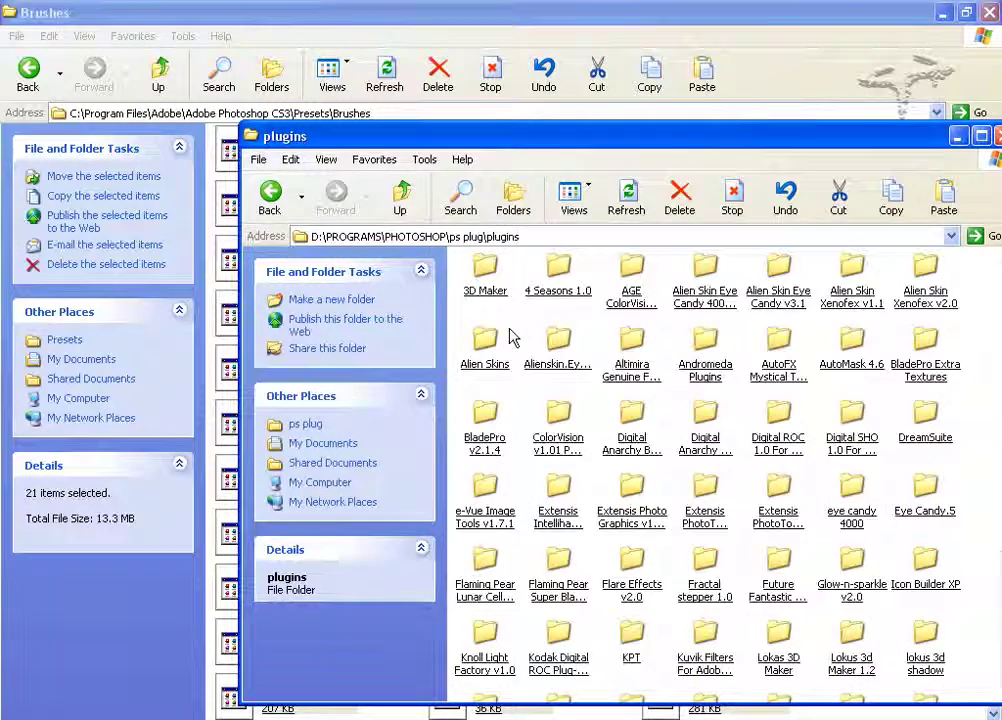
Open the 3D Maker folder and launch 3dmakersetup.exe.
double_click(517, 136)
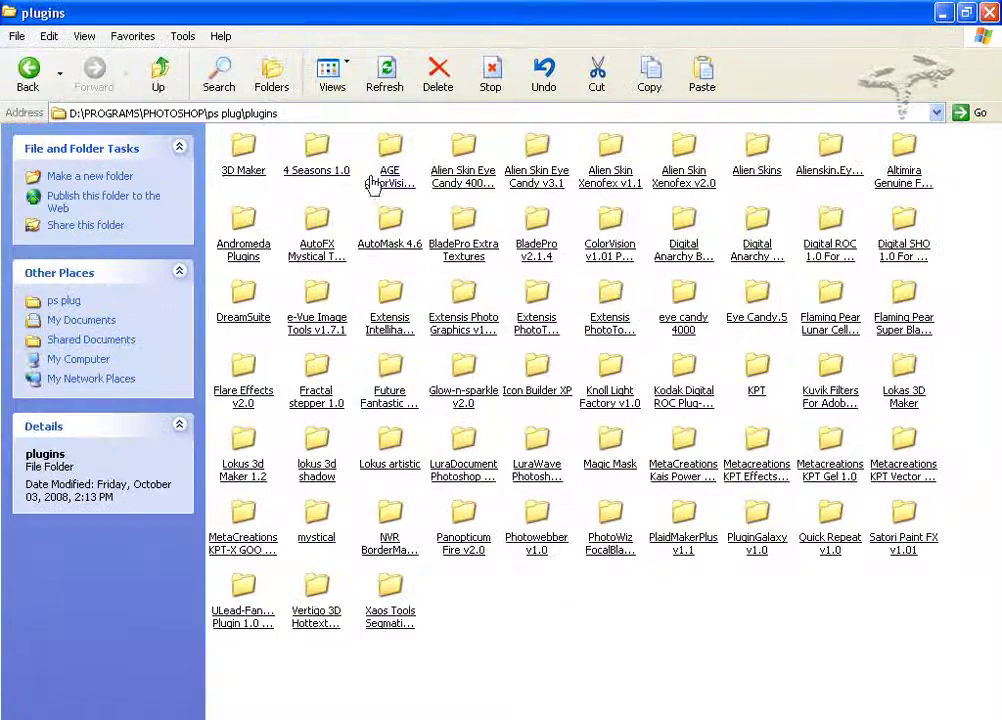
double_click(243, 165)
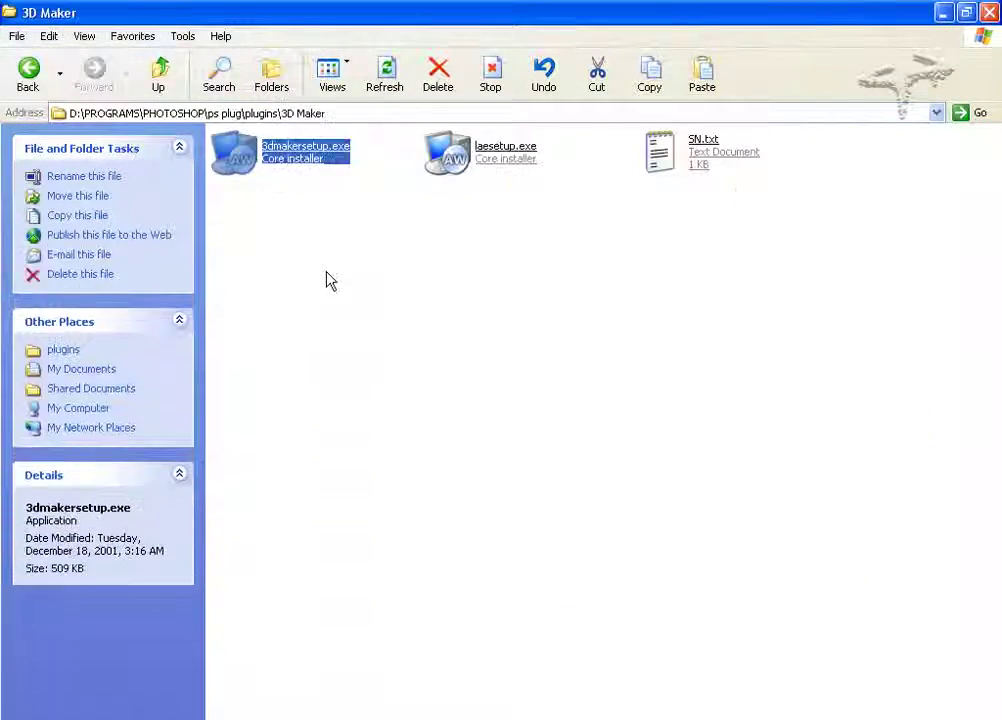
click(305, 226)
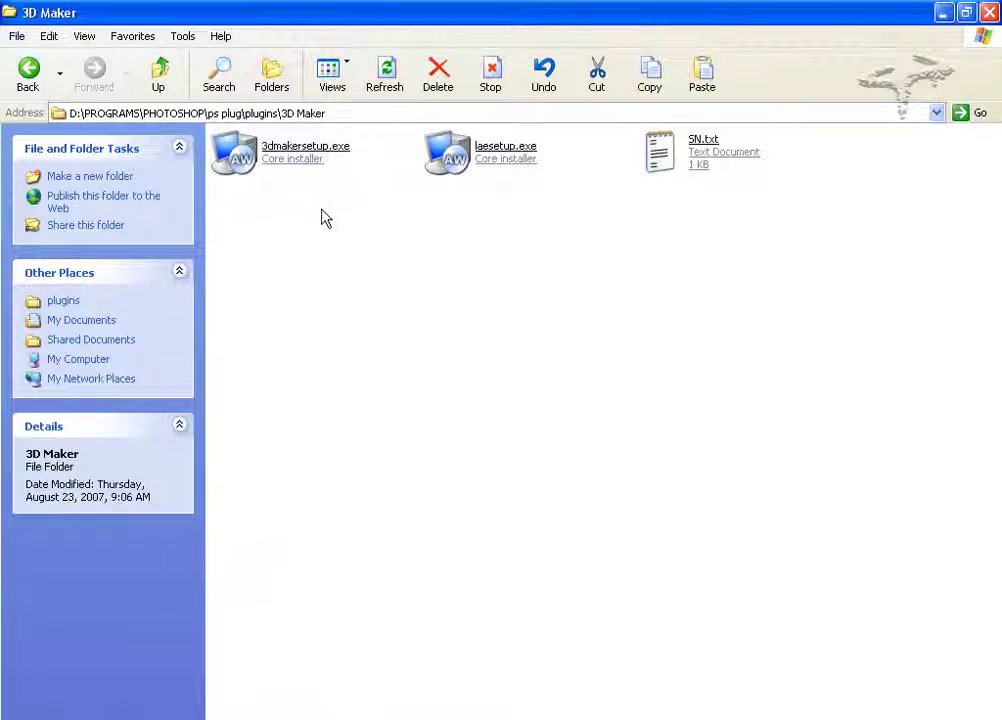
click(755, 163)
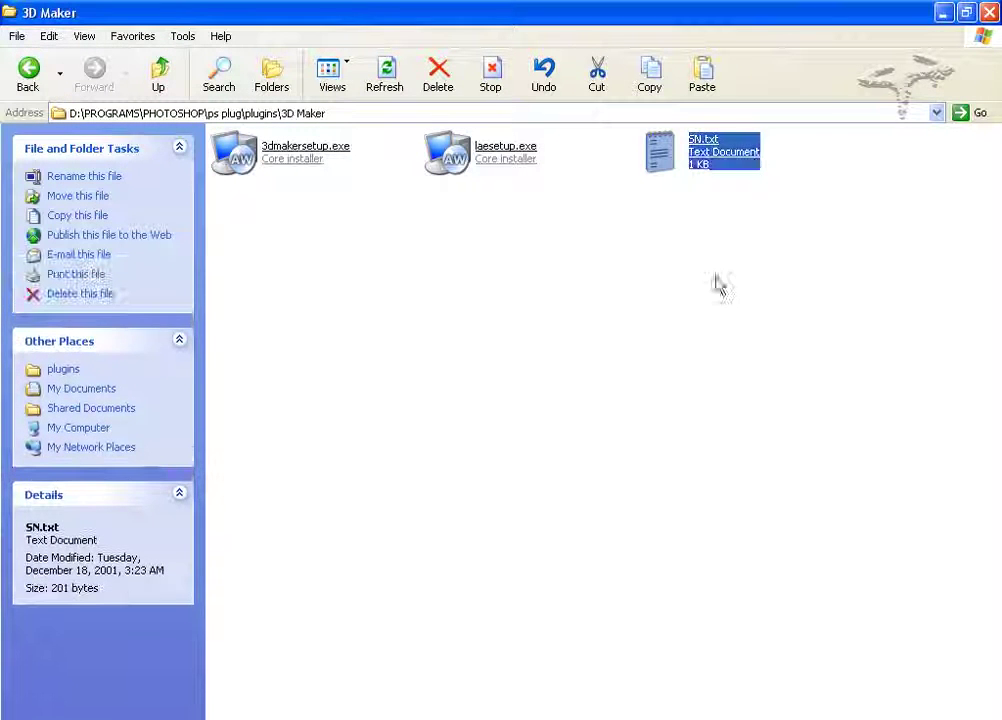
double_click(293, 160)
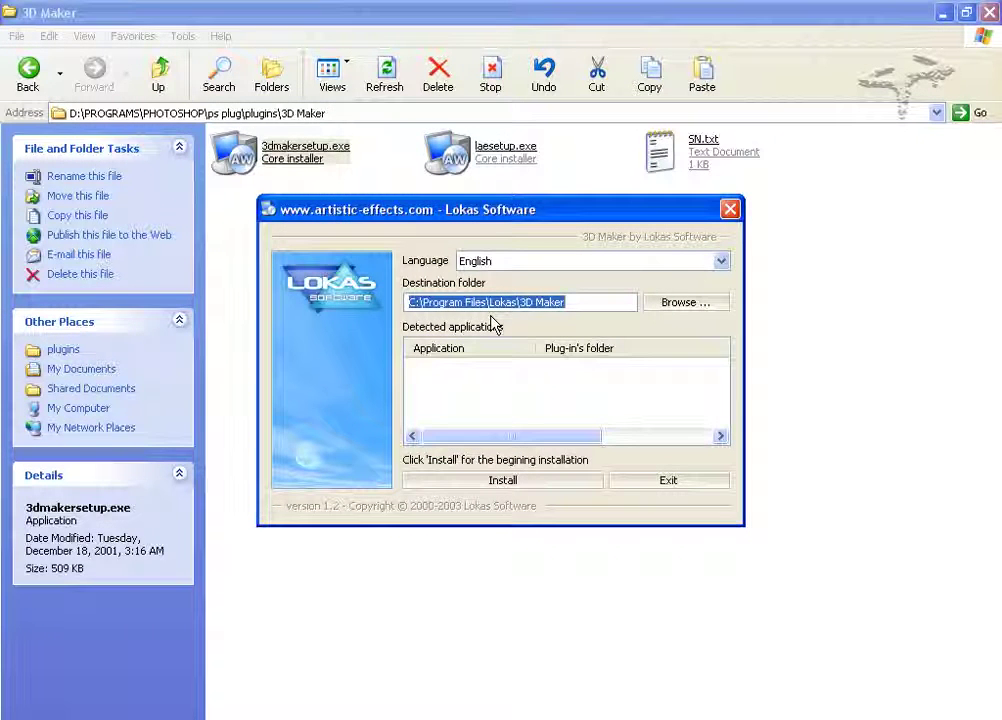
Set the 3D Maker install destination to C:\Program Files\Adobe\Adobe Photoshop CS3\Plug-Ins.
click(678, 305)
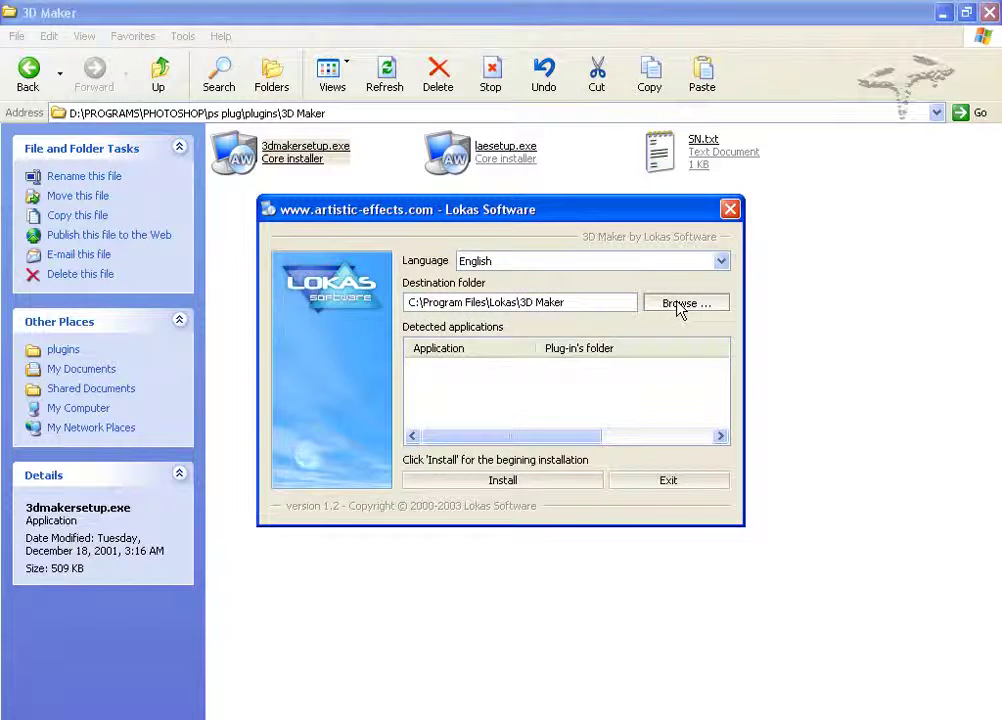
drag(716, 320, 718, 418)
click(374, 335)
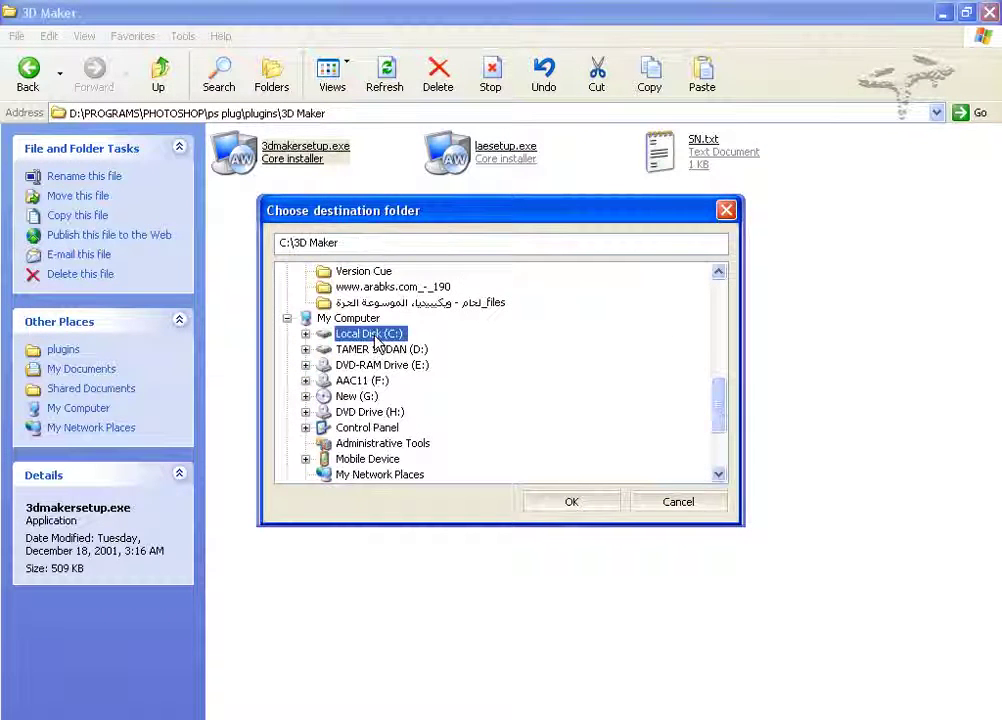
click(305, 334)
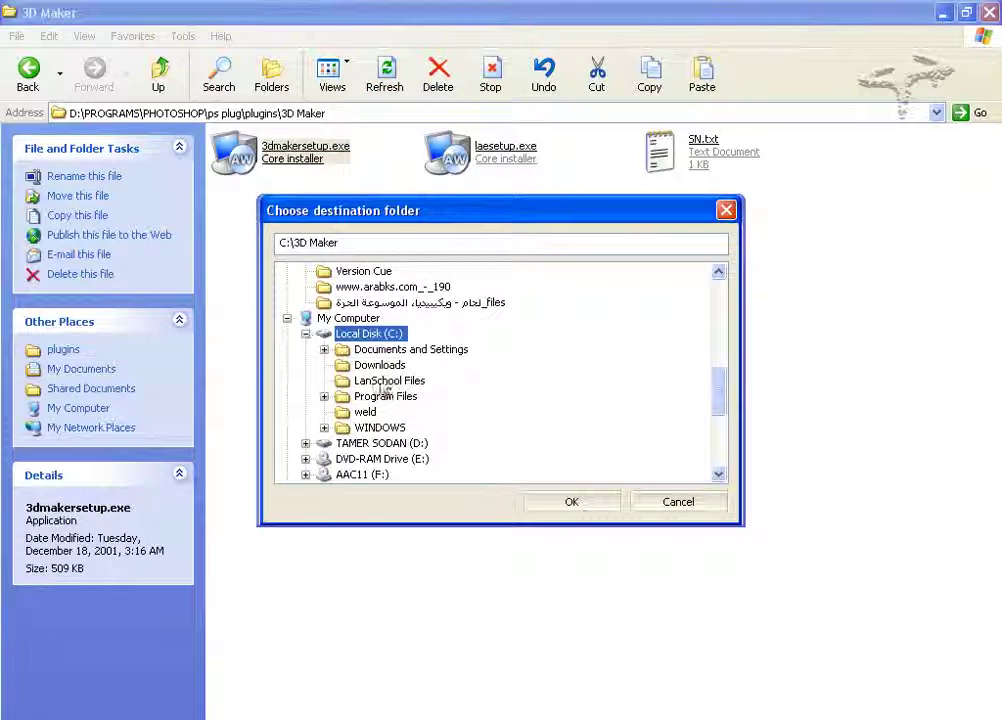
click(325, 397)
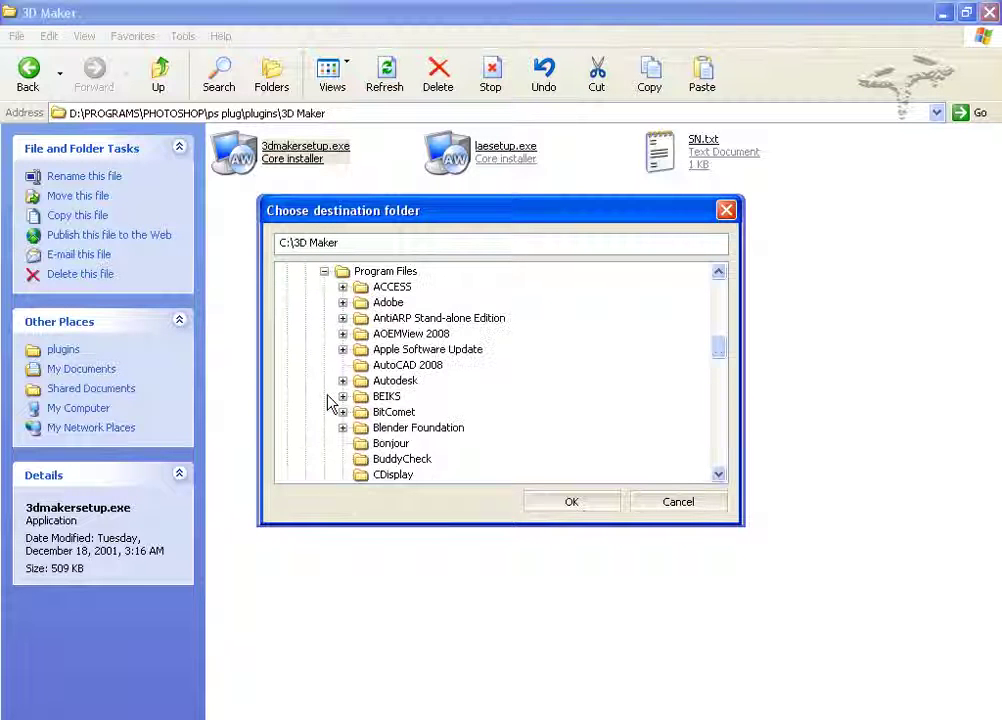
click(343, 303)
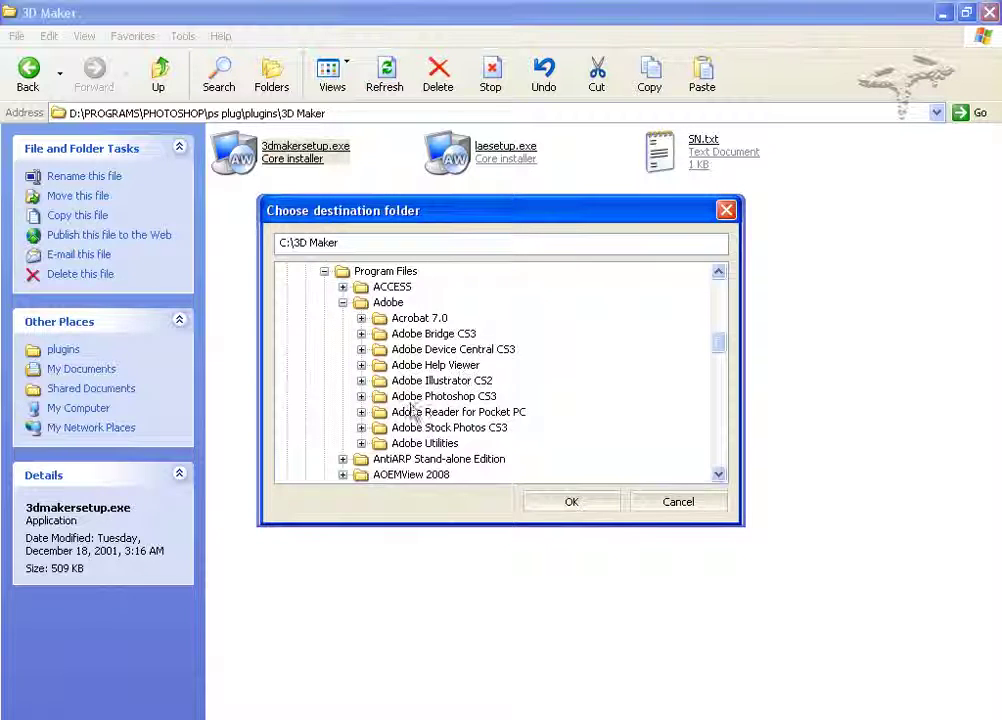
click(361, 396)
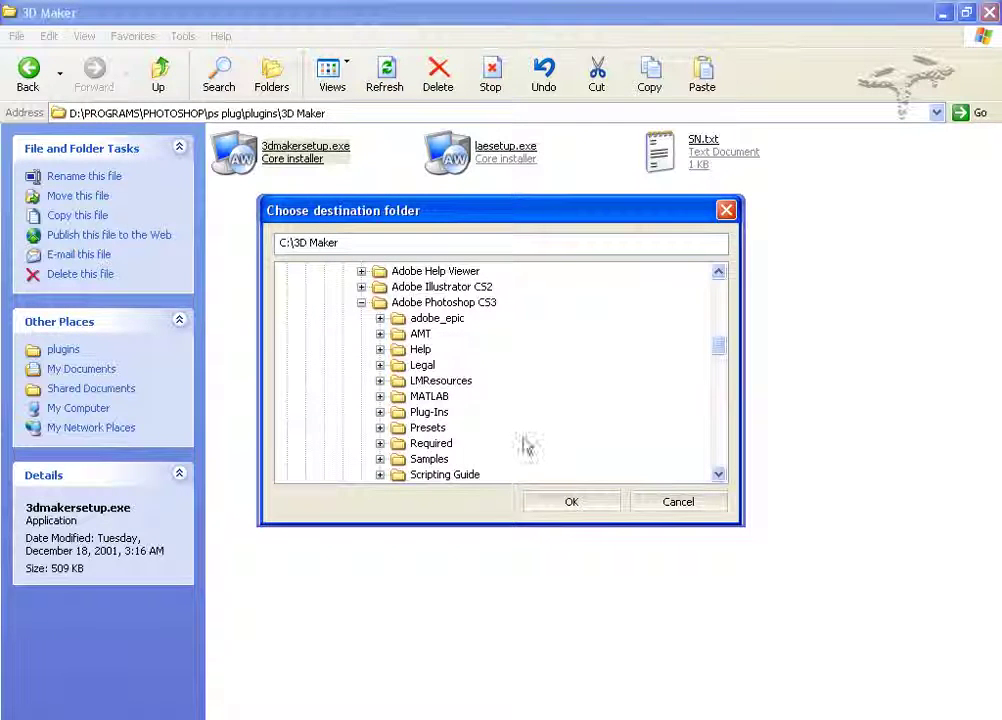
drag(722, 353, 720, 350)
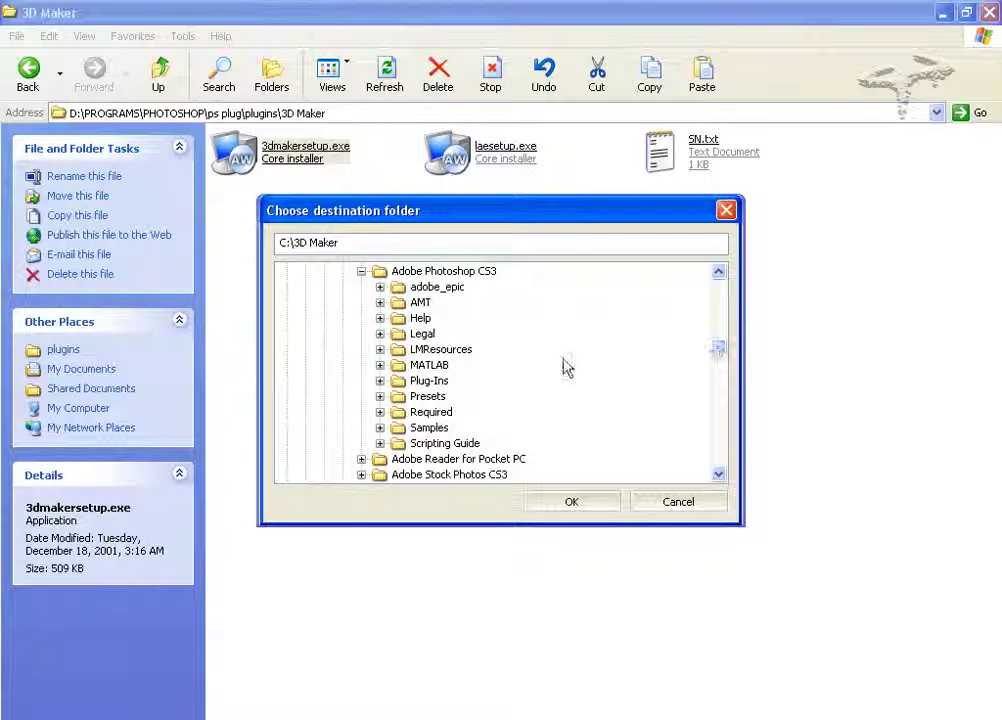
click(429, 381)
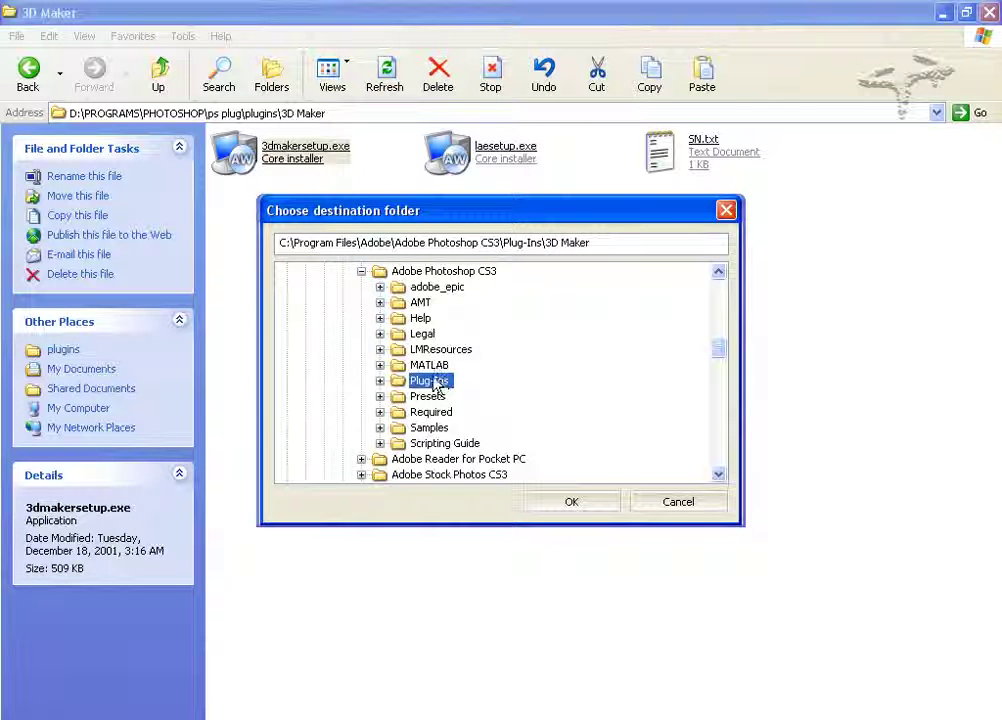
double_click(432, 383)
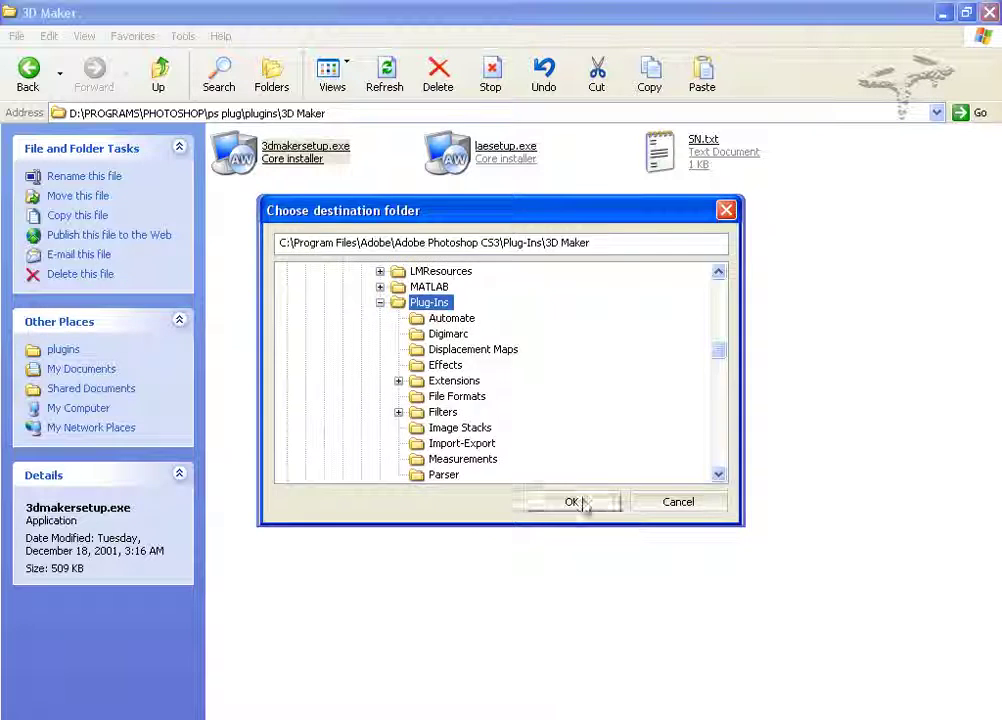
click(585, 503)
Install 3D Maker, dismiss the completion message, and launch laesetup.exe.
click(550, 483)
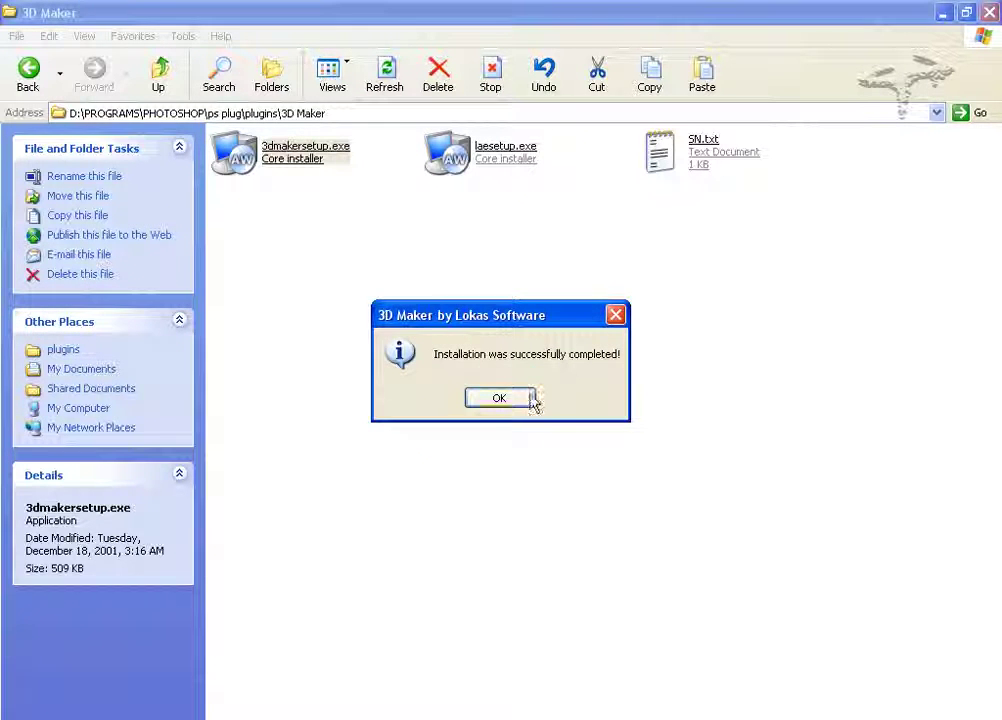
click(533, 399)
click(666, 176)
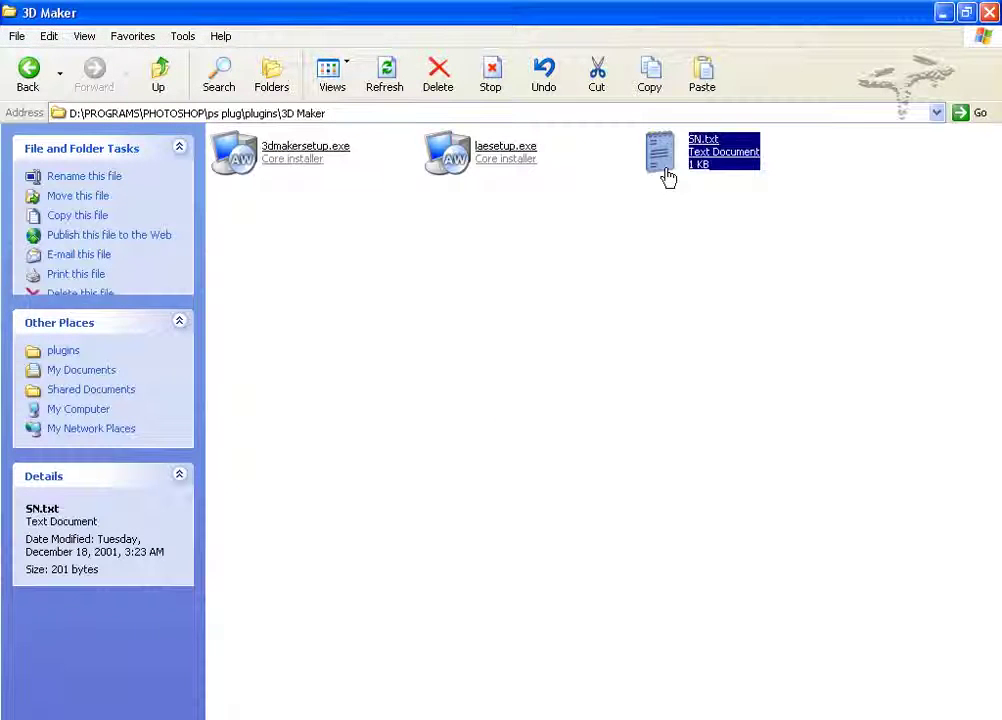
key(Left)
key(Return)
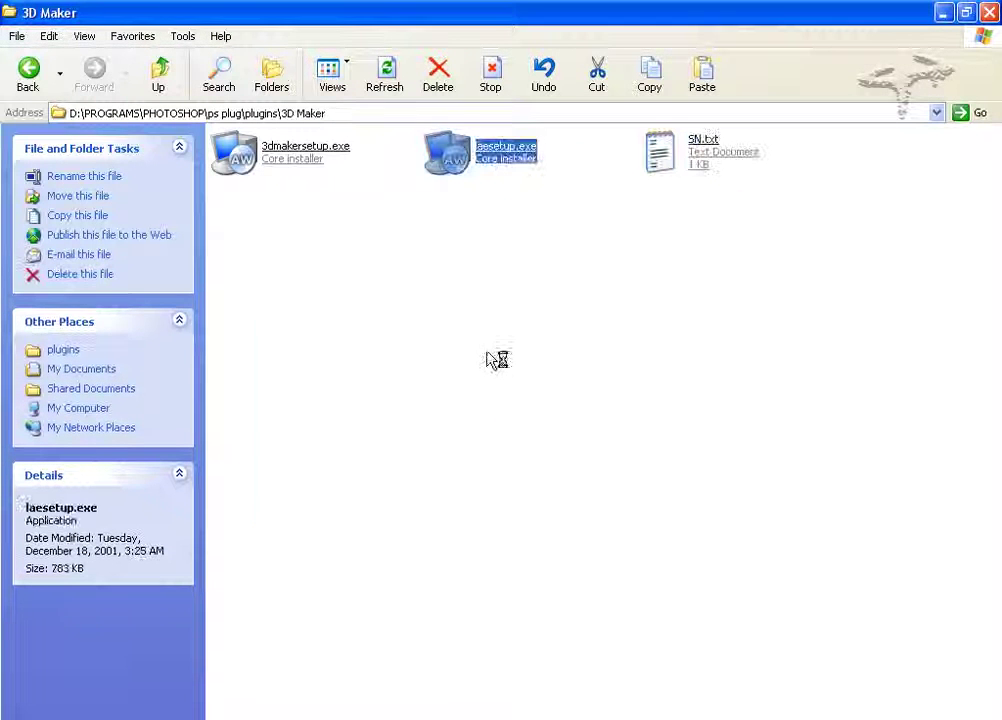
Set the Artistic Effects install destination to Adobe Photoshop CS3\Plug-Ins.
click(678, 301)
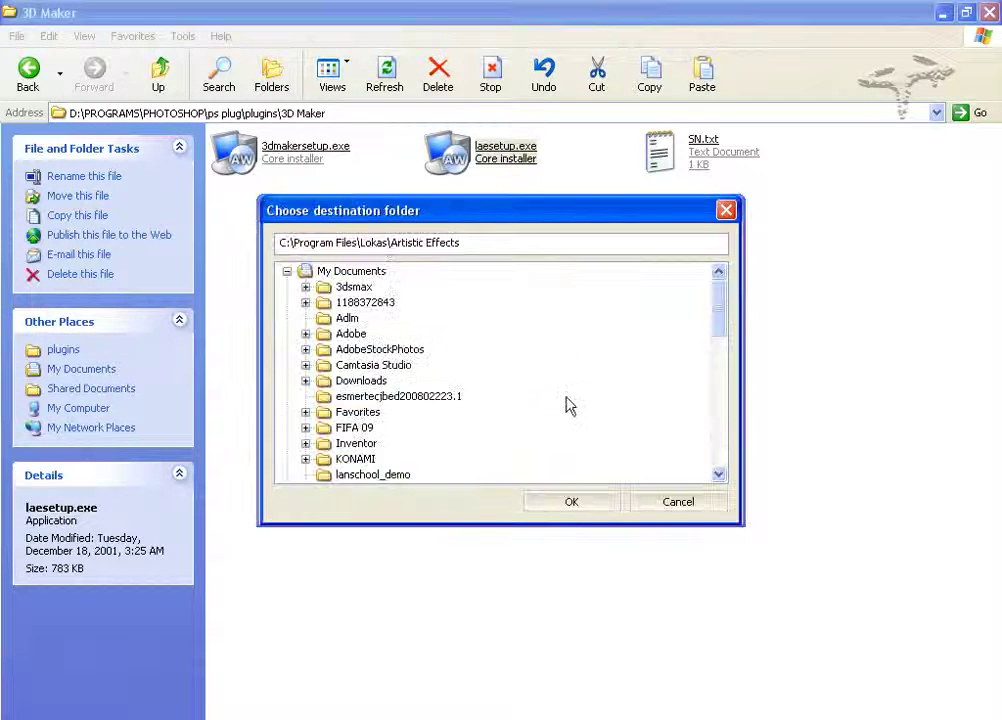
drag(717, 320, 705, 409)
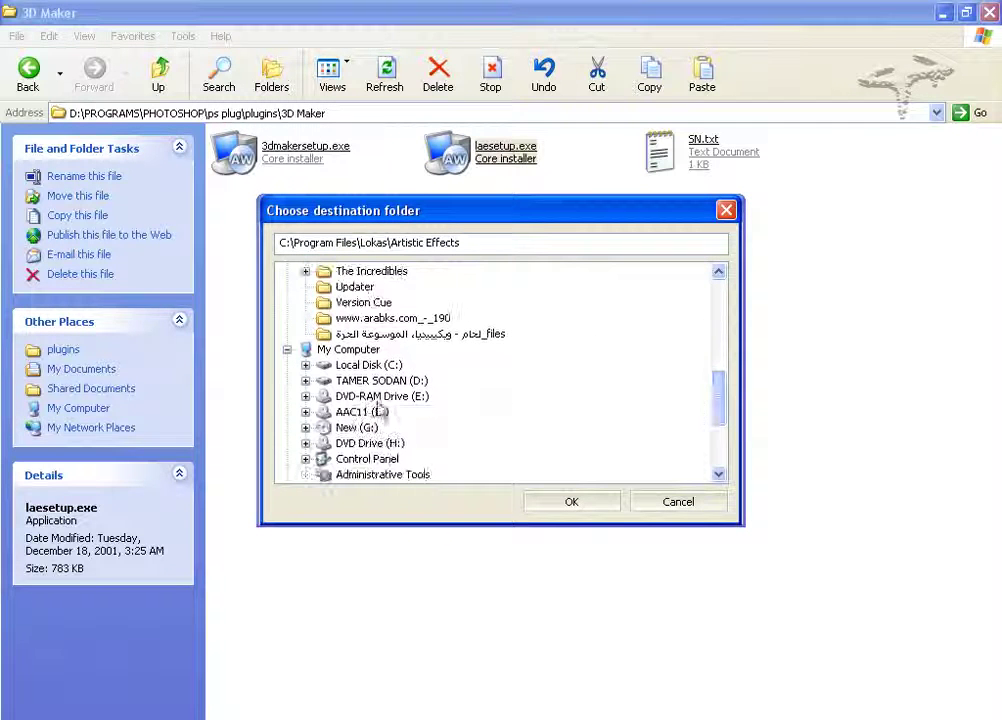
click(305, 365)
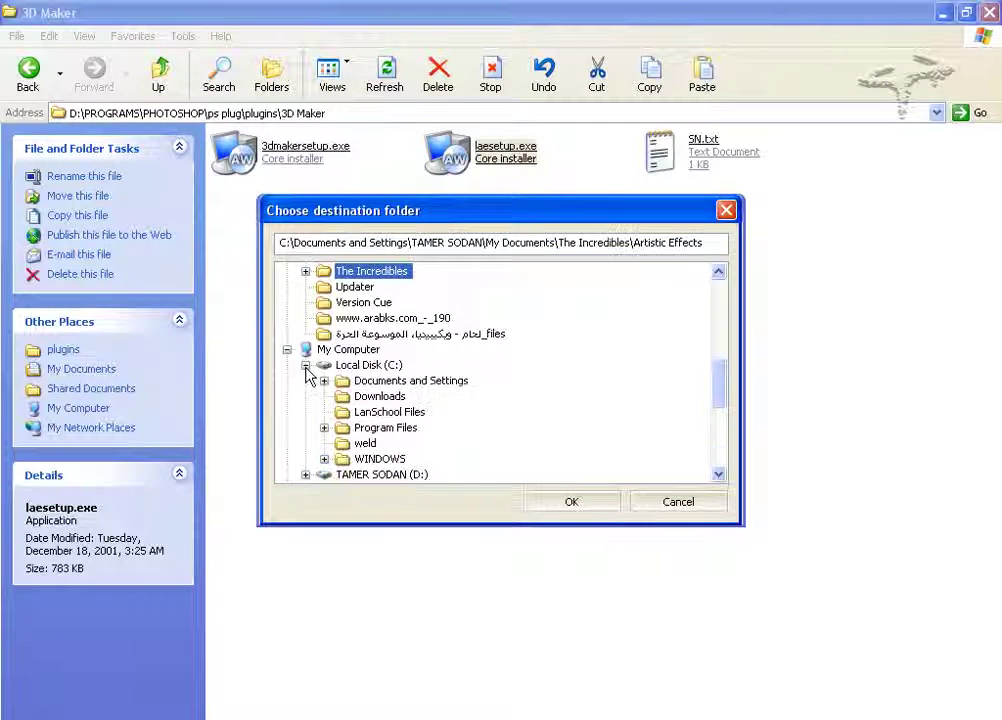
click(324, 428)
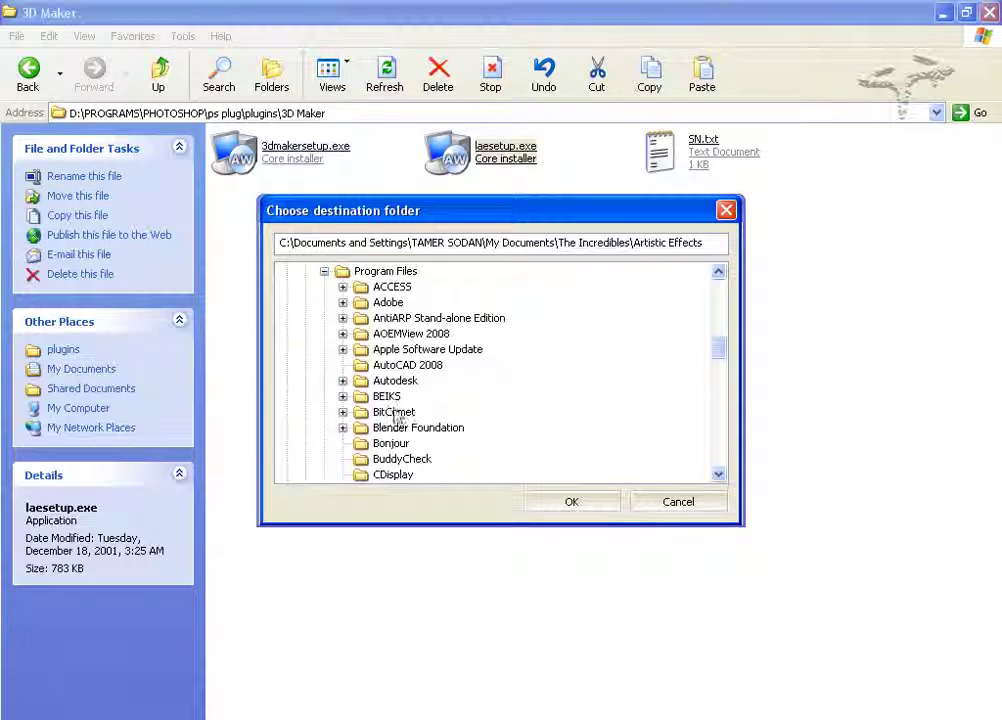
click(343, 303)
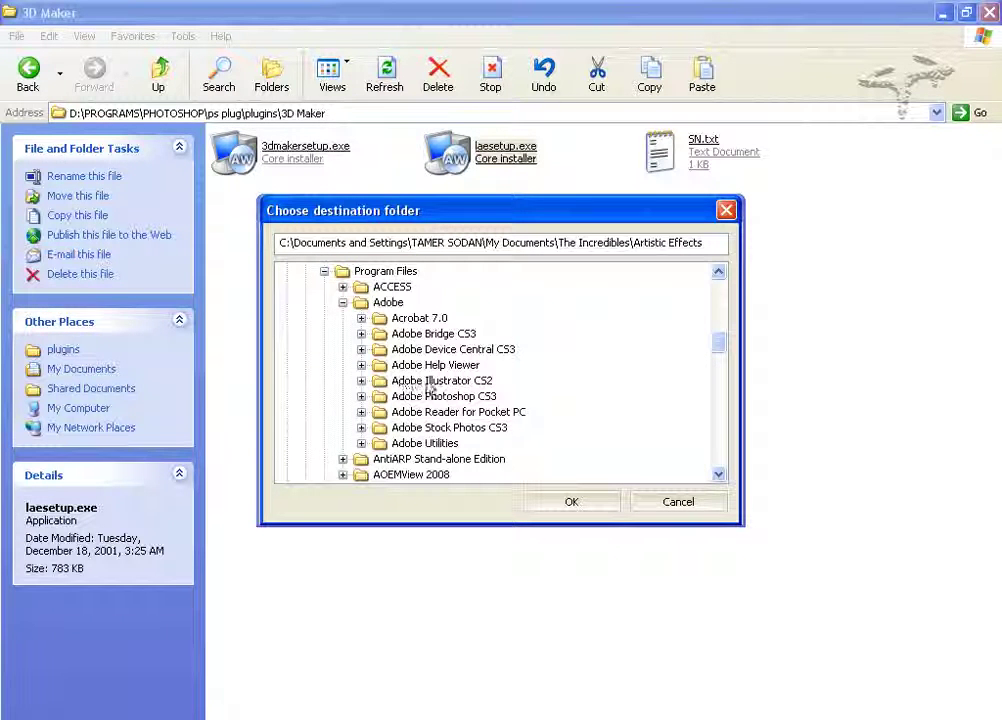
click(362, 396)
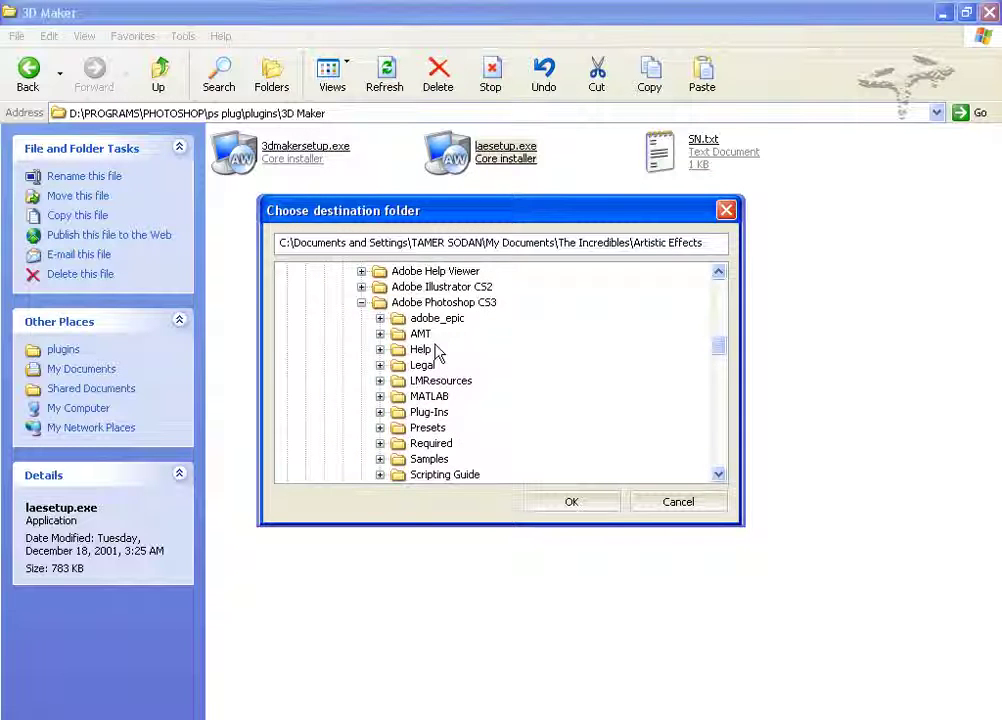
double_click(428, 412)
click(612, 500)
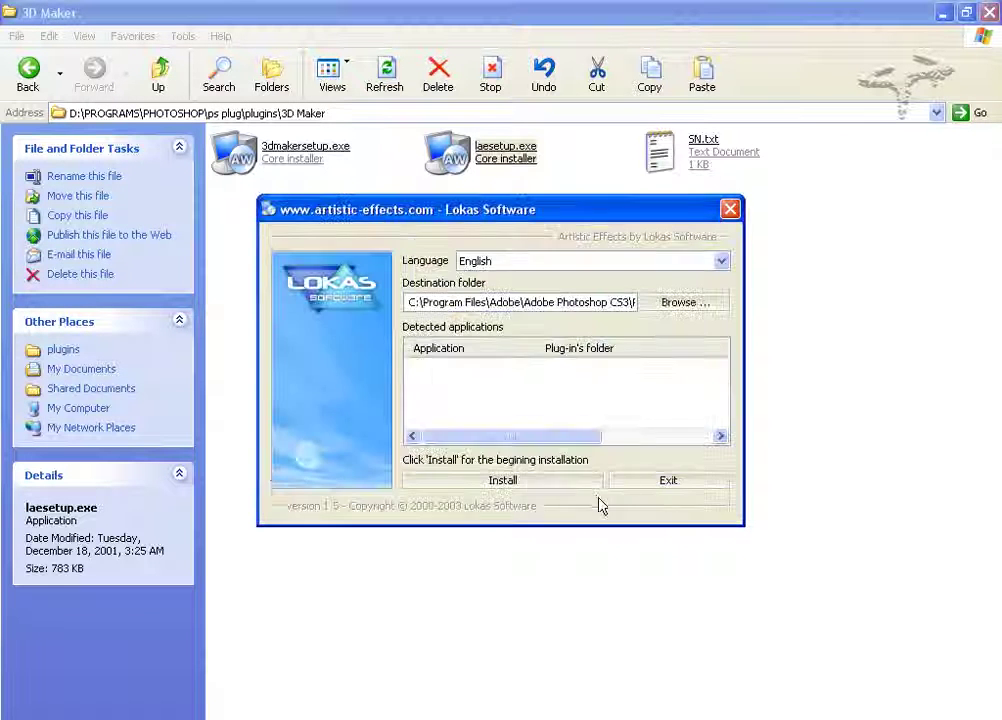
Install Artistic Effects, acknowledge completion, and go up to the plugins folder.
click(548, 490)
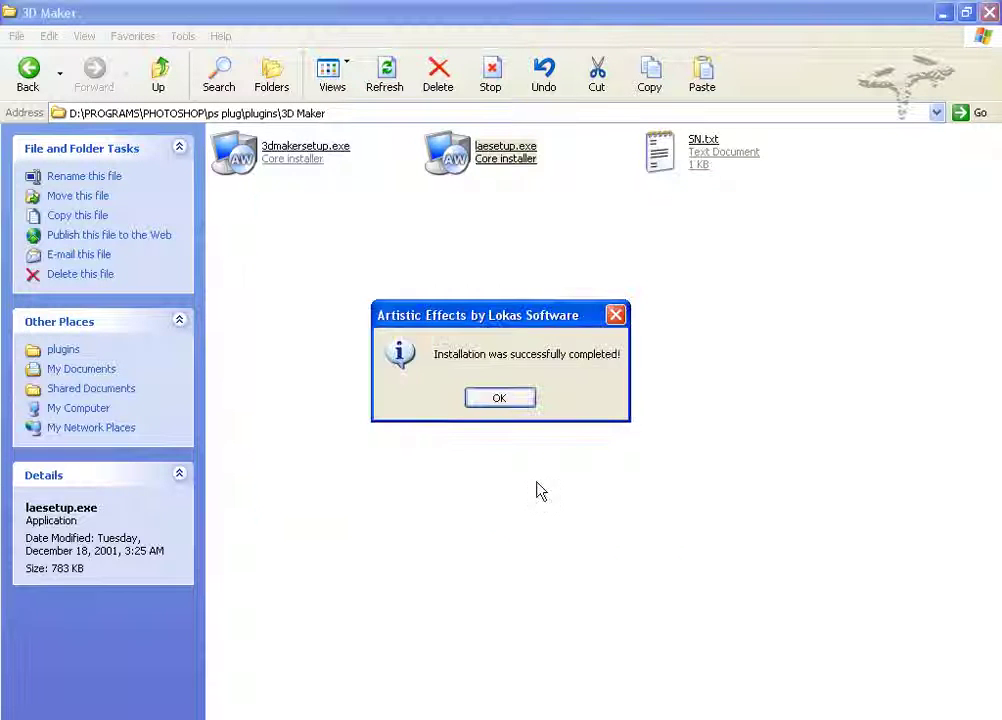
click(508, 400)
click(152, 82)
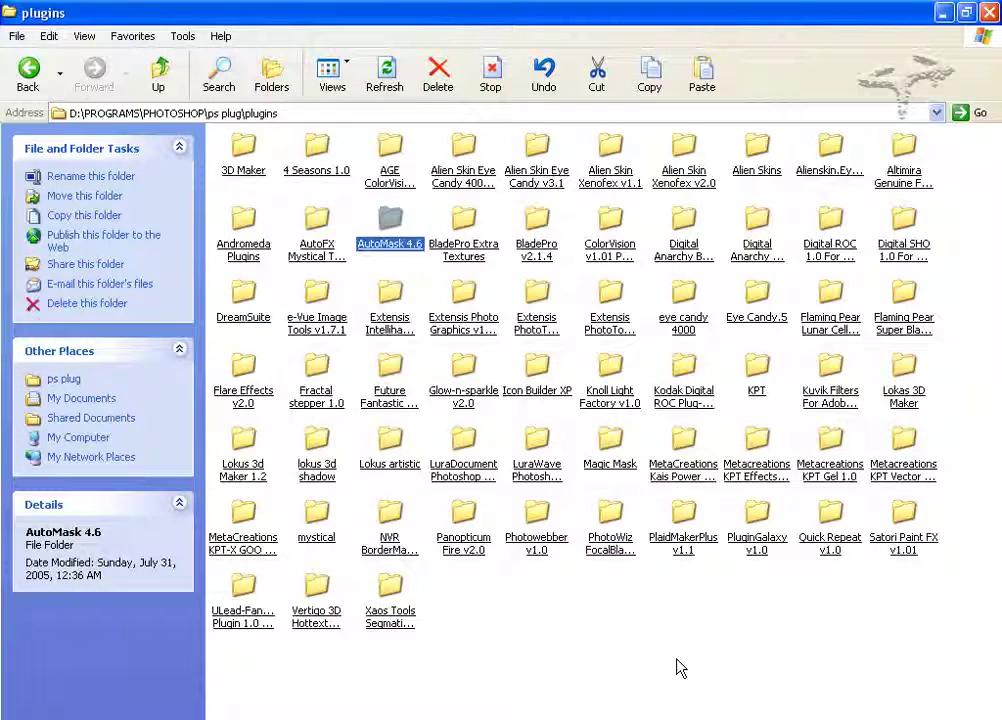
Open the eye candy 4000 folder and launch its fo-ec4.exe installer.
key(Down)
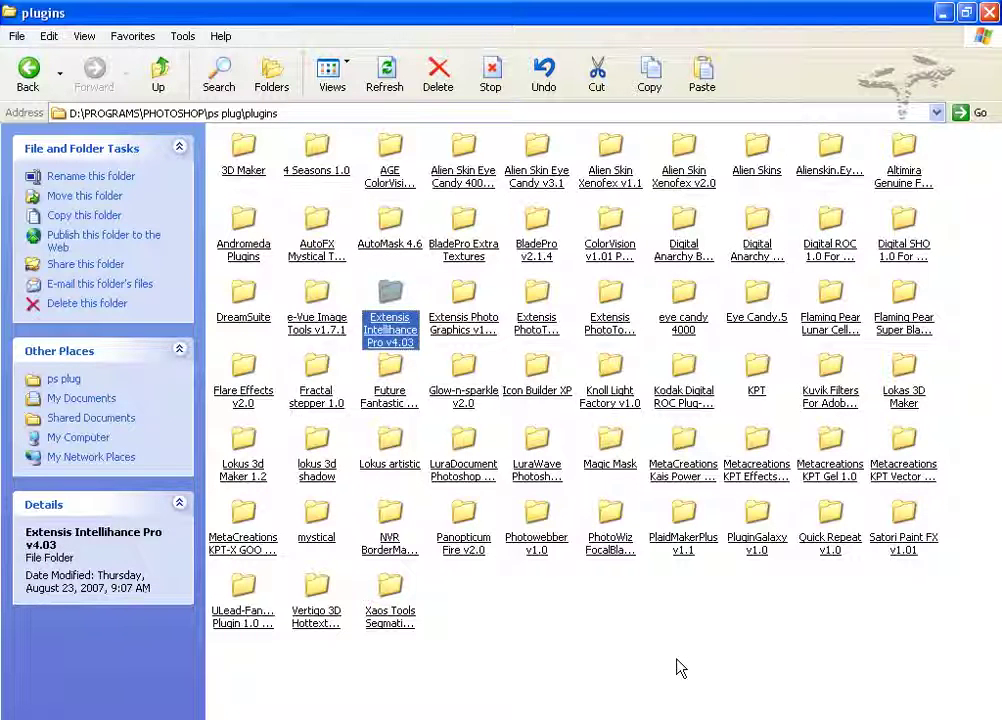
key(Right)
key(Right)
key(Right)
key(Right)
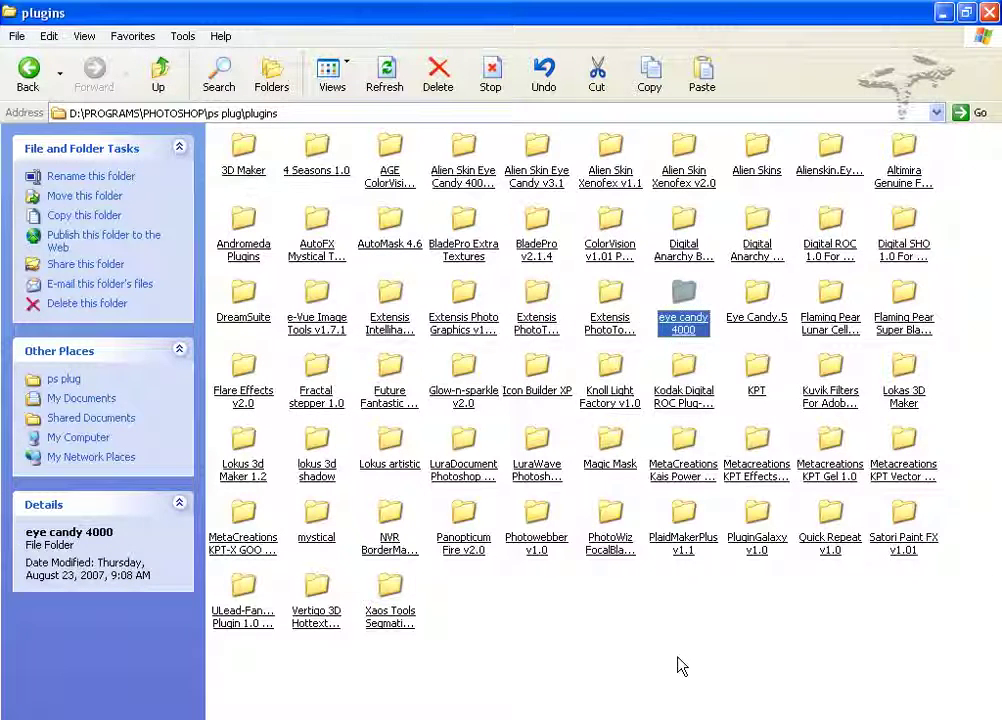
double_click(686, 289)
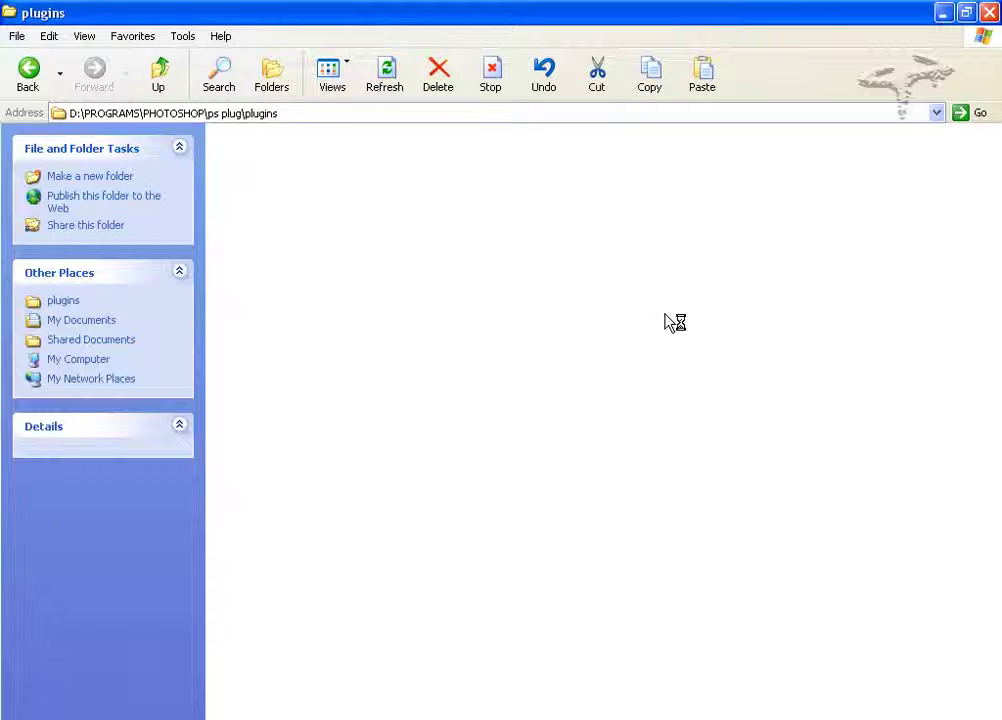
double_click(288, 160)
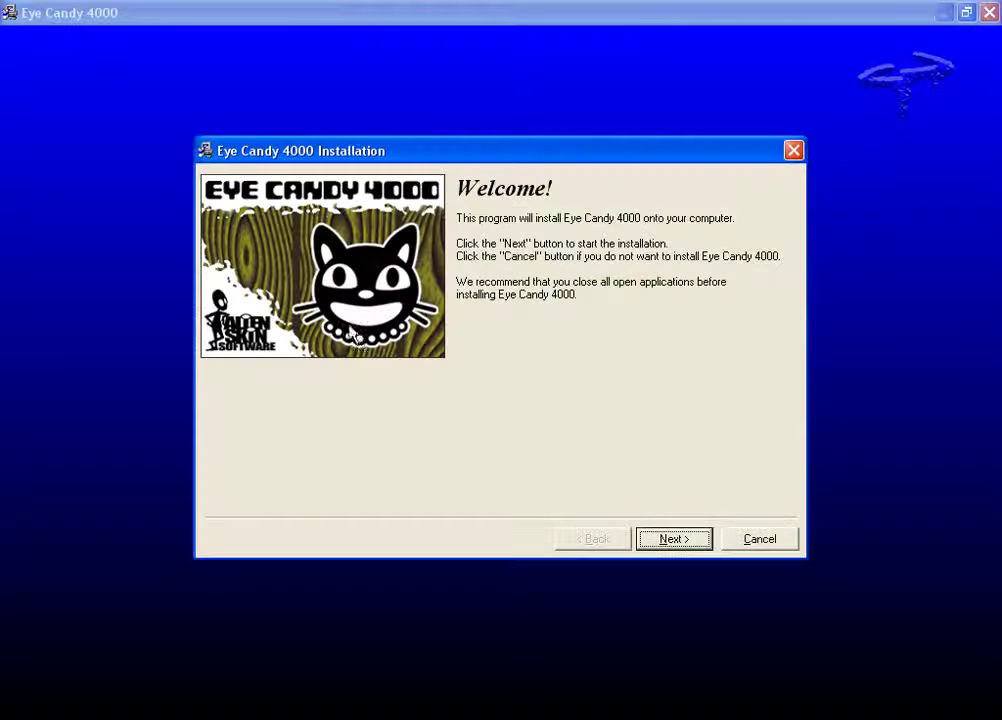
Advance Eye Candy setup past Welcome, License and Read Me, and fill the name and company fields.
click(674, 539)
click(676, 540)
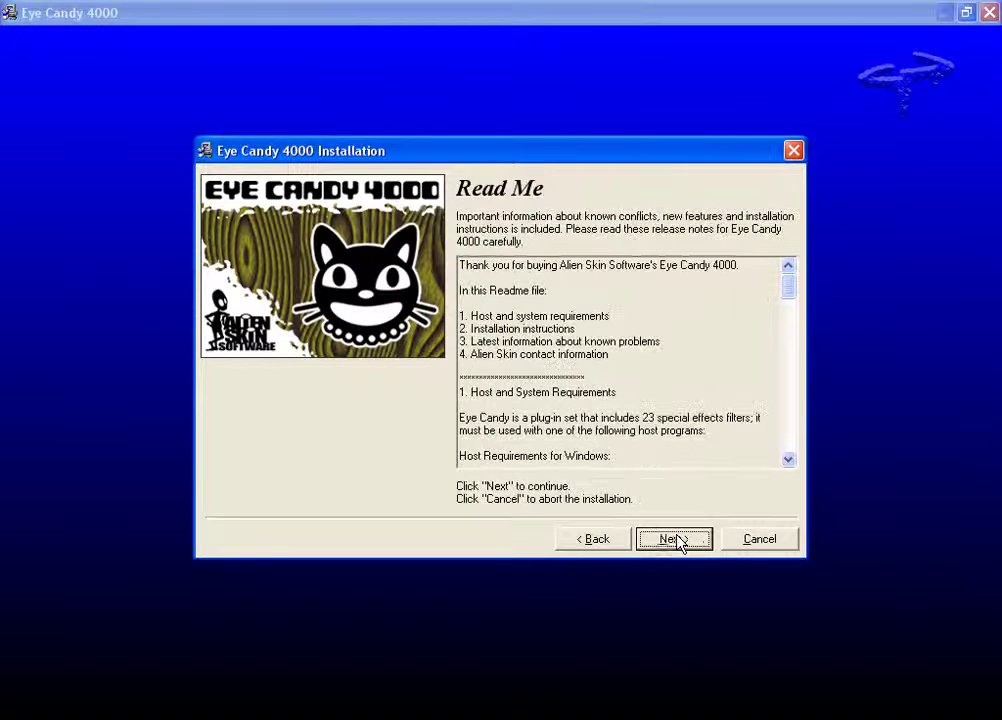
click(676, 540)
click(479, 295)
text(ggkkhkhkh)
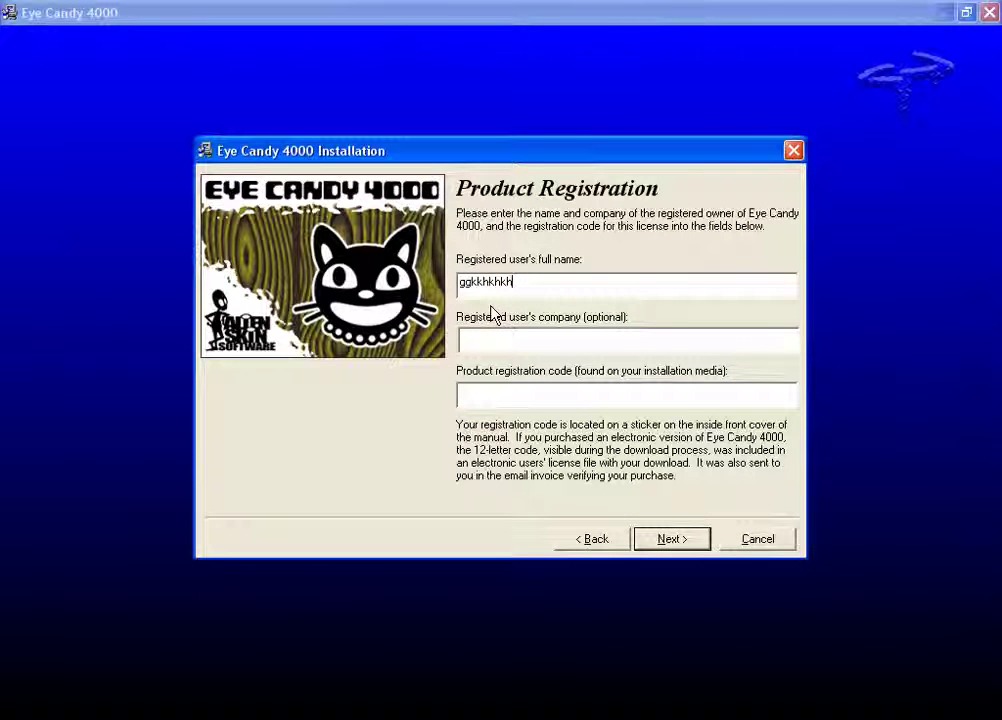
click(498, 338)
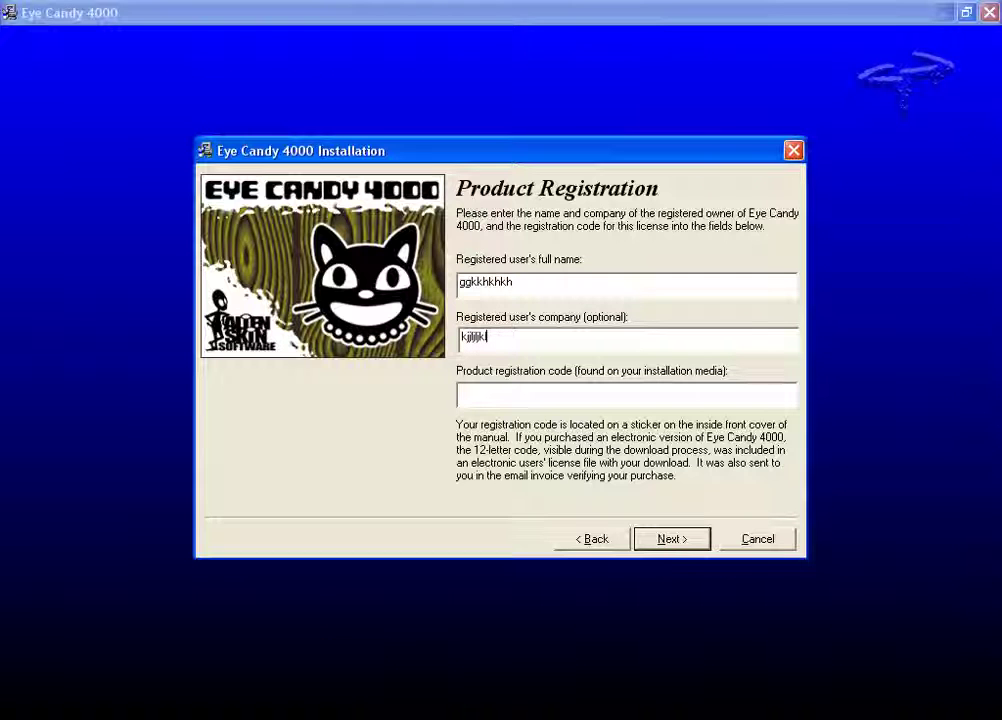
Switch to the eye candy 4000 folder and select serial number.txt.
key(super)
click(404, 709)
click(515, 152)
Copy the registration serial from serial number.txt in Notepad.
double_click(519, 158)
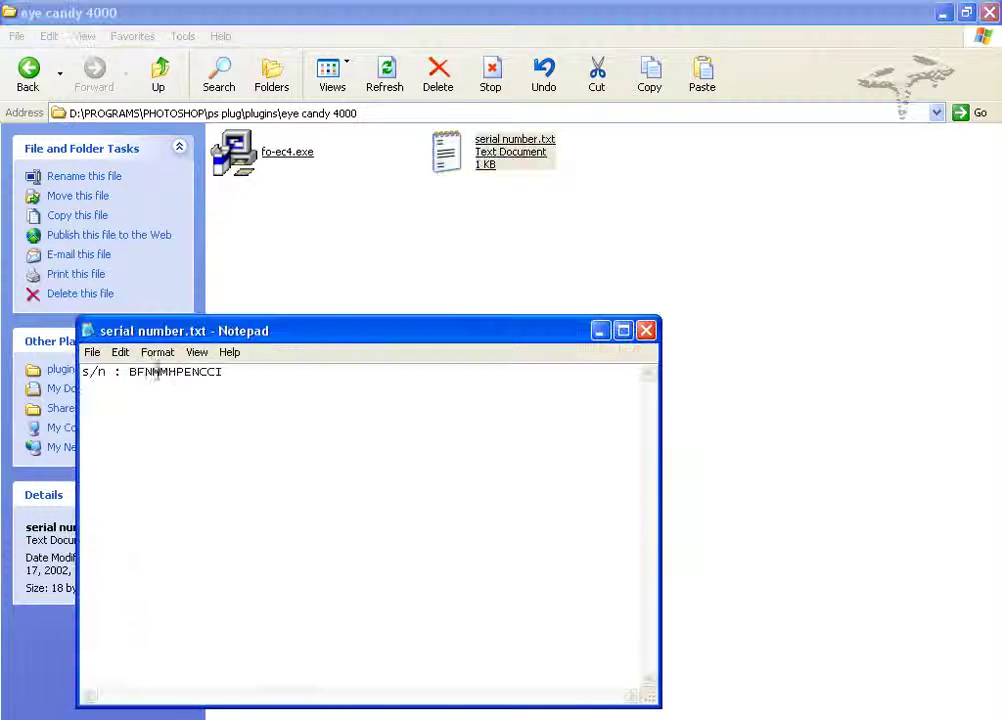
drag(128, 371, 266, 373)
right_click(213, 375)
click(246, 429)
Close Notepad and return to the Eye Candy 4000 installer window.
click(646, 330)
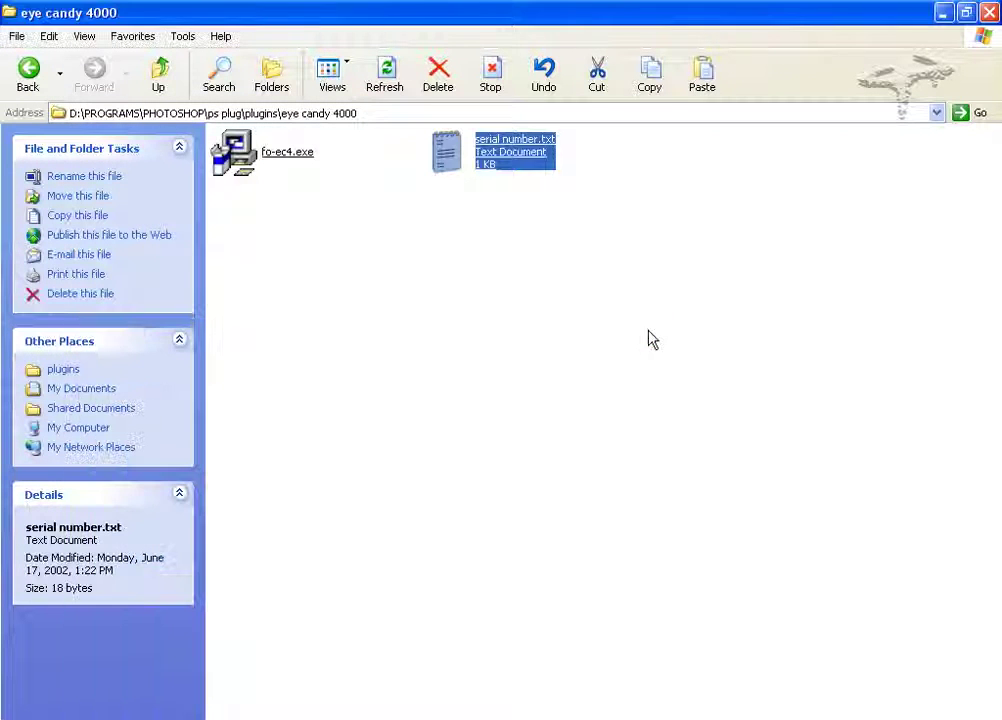
click(432, 714)
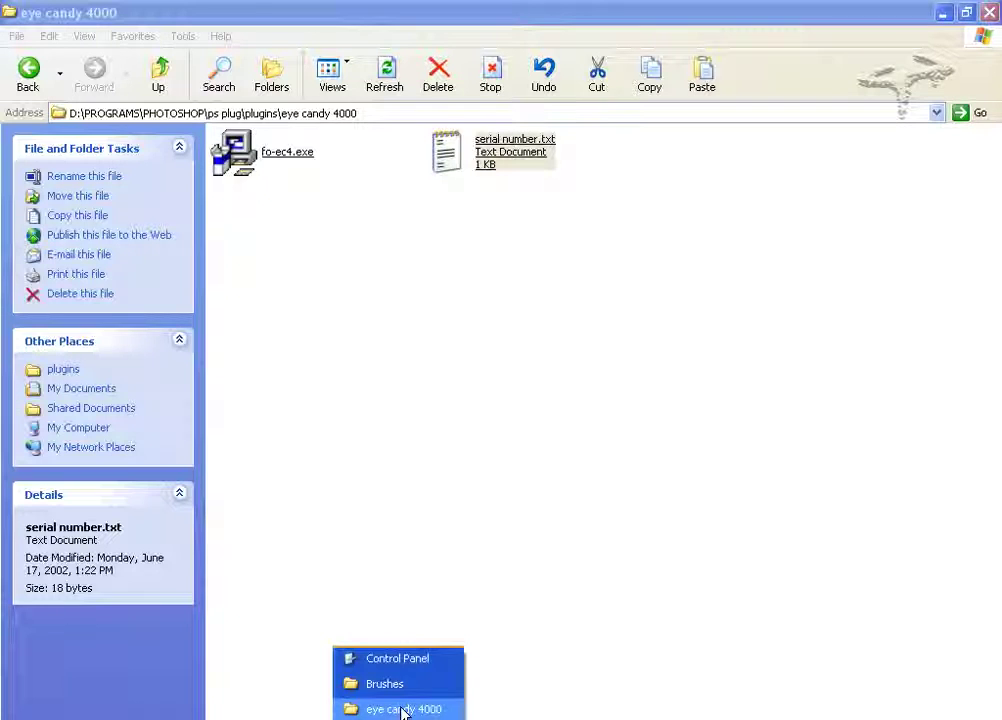
click(698, 714)
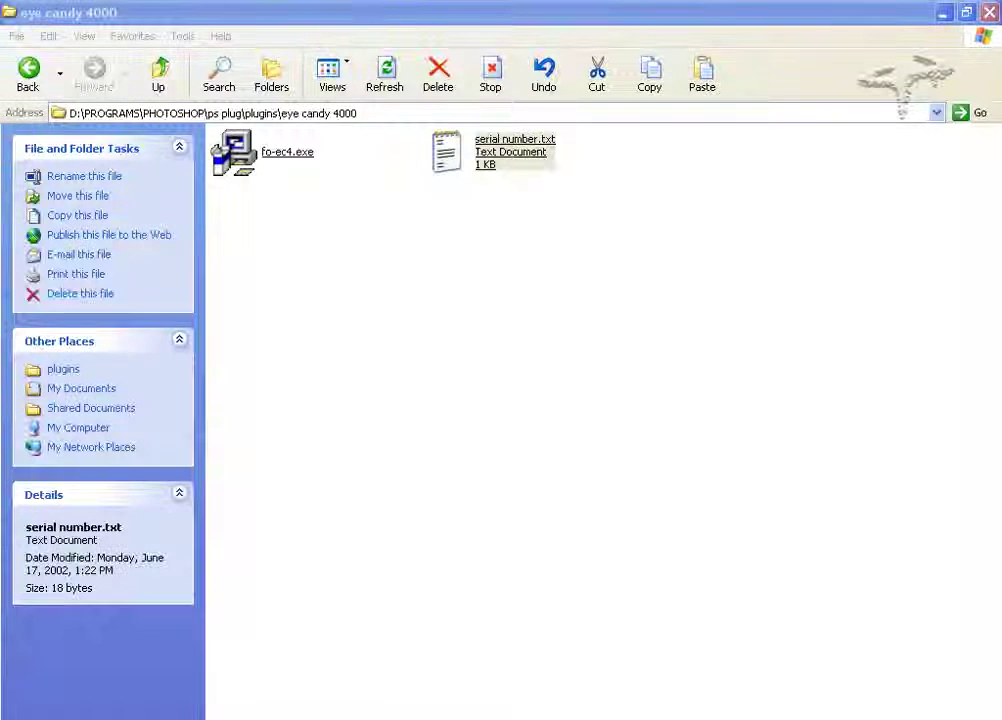
Paste the copied serial into the Eye Candy 4000 registration code field.
right_click(561, 402)
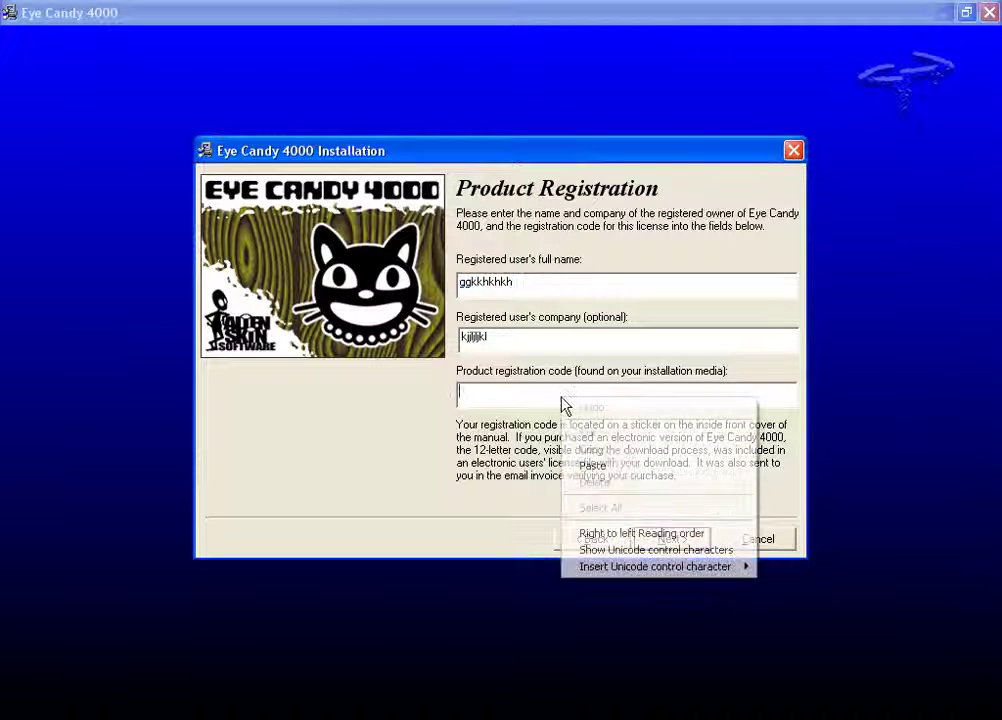
click(615, 466)
click(670, 538)
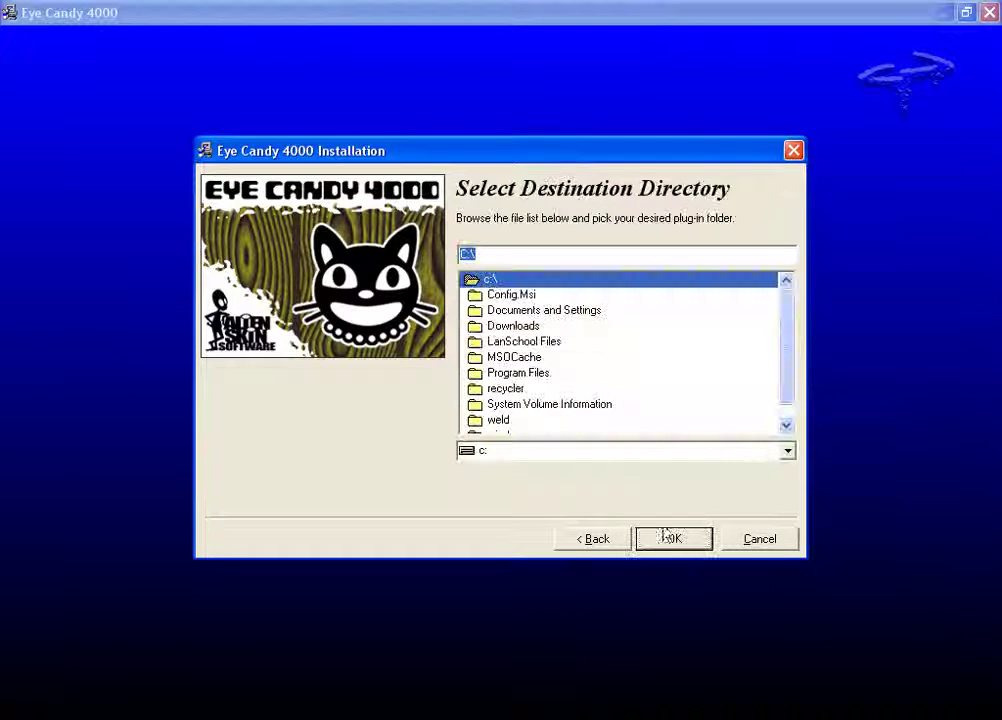
Install into C:\Program Files\Adobe\Adobe Photoshop CS3\Plug-Ins, skipping online registration.
double_click(539, 376)
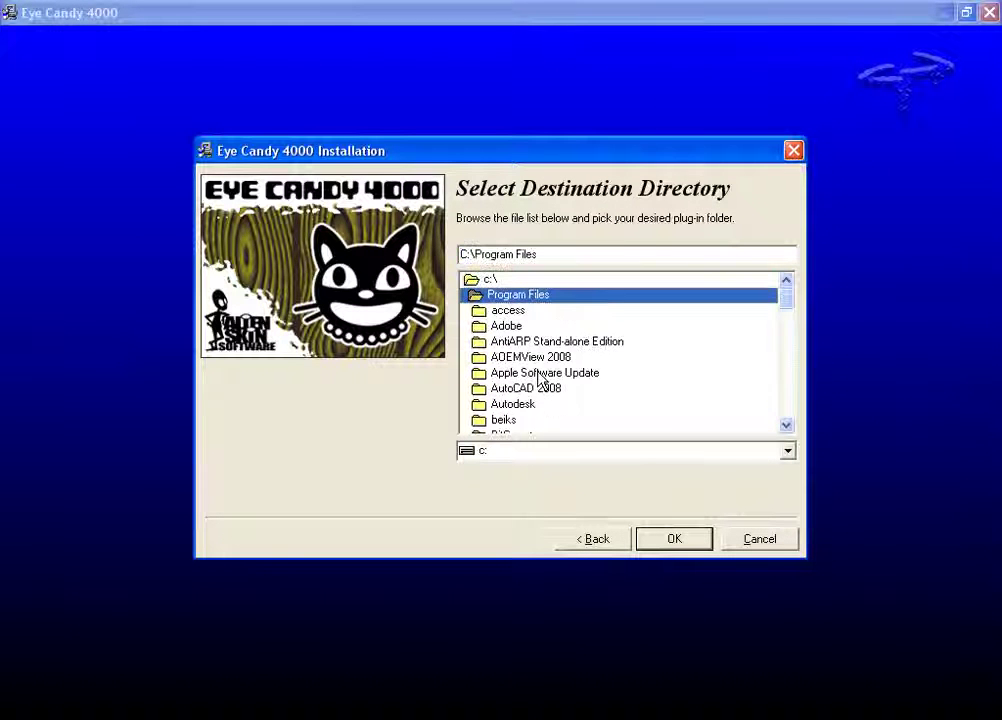
double_click(510, 326)
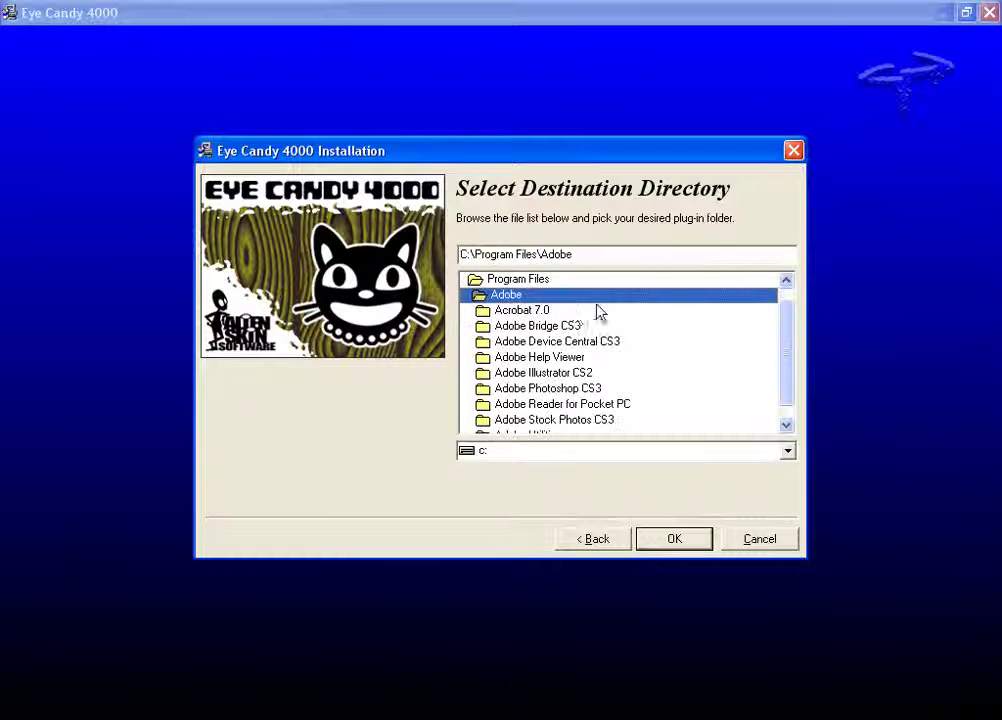
double_click(560, 389)
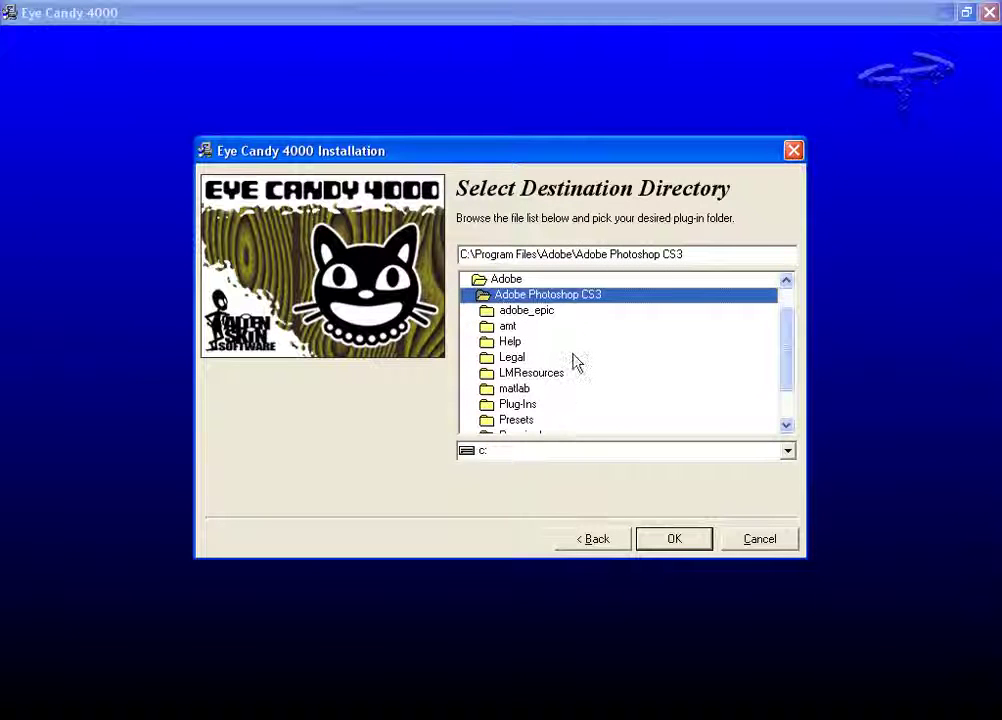
double_click(515, 404)
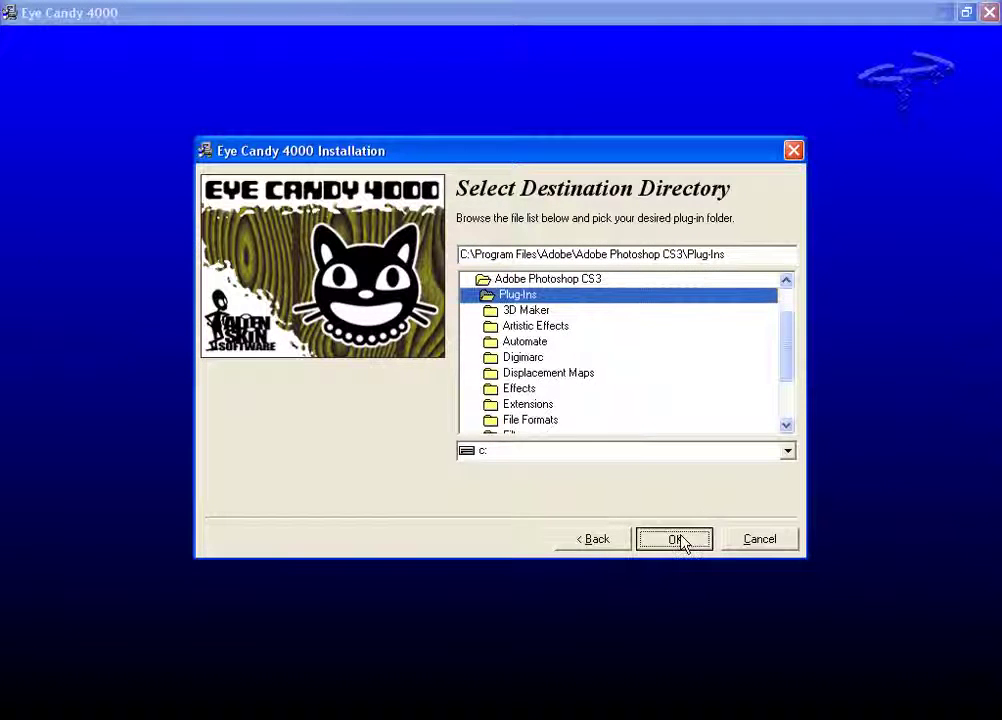
click(683, 543)
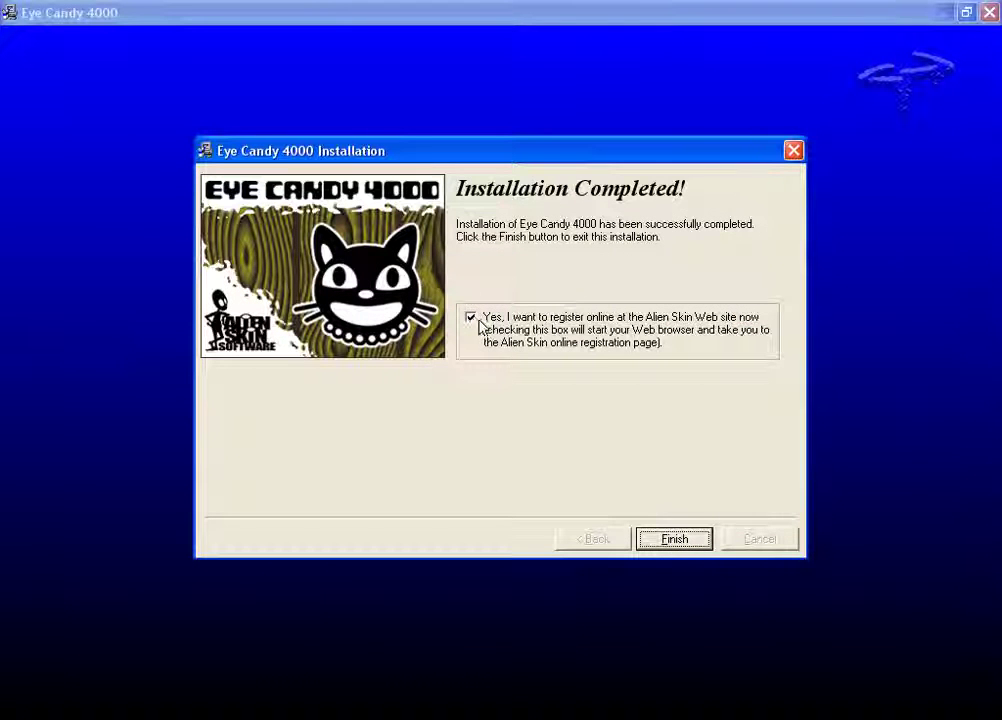
click(472, 317)
click(690, 545)
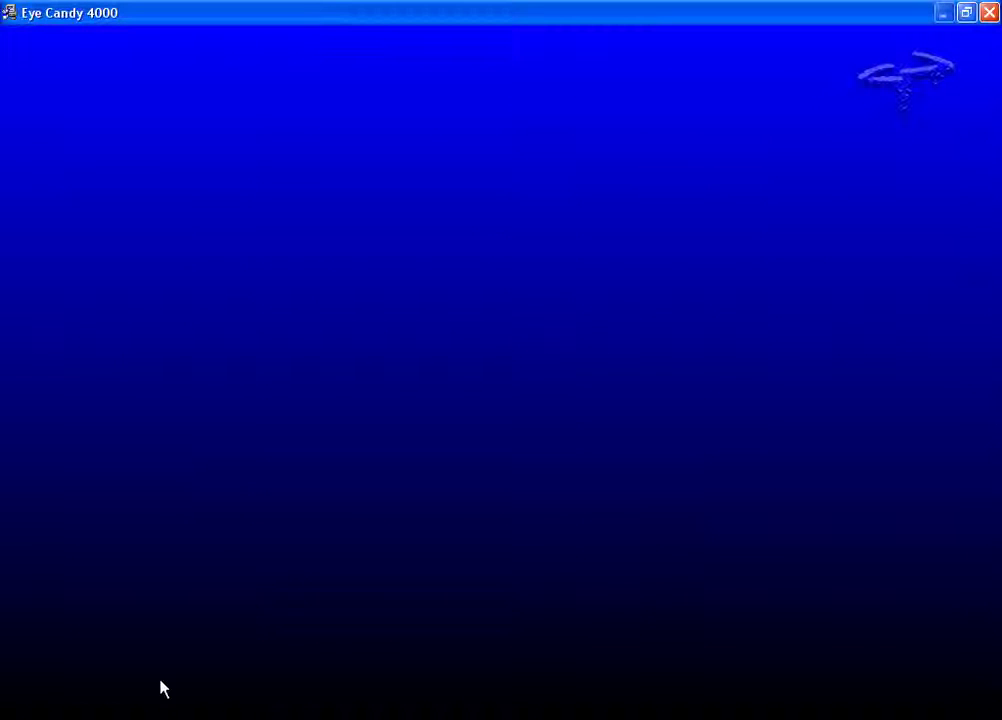
Launch Adobe Photoshop CS3 from the Start menu's All Programs list.
key(super)
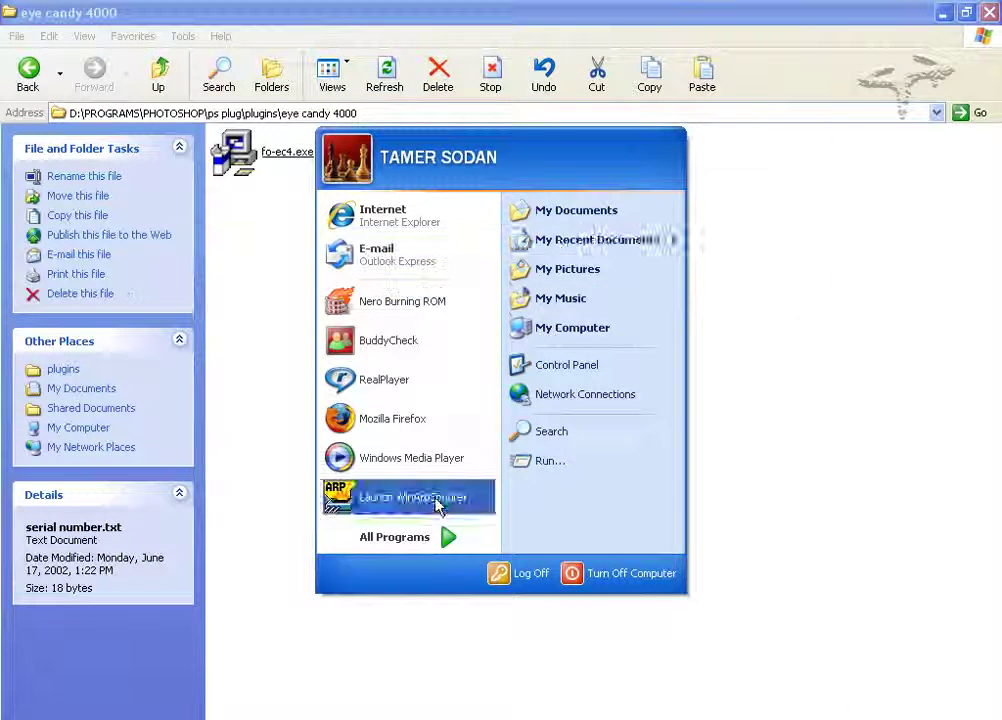
click(435, 540)
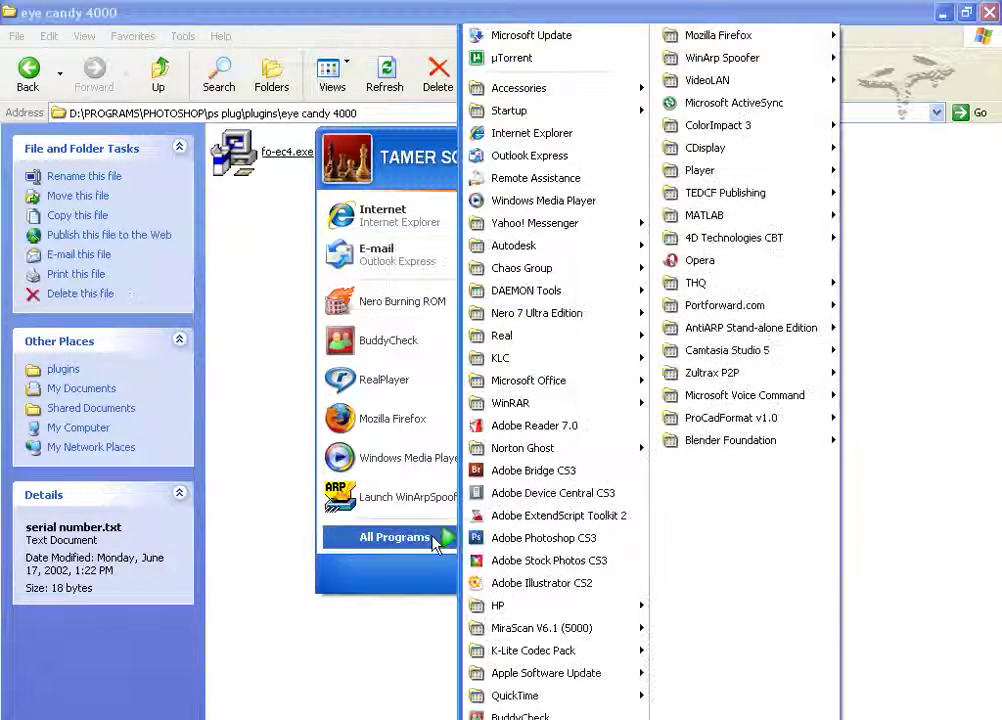
click(506, 540)
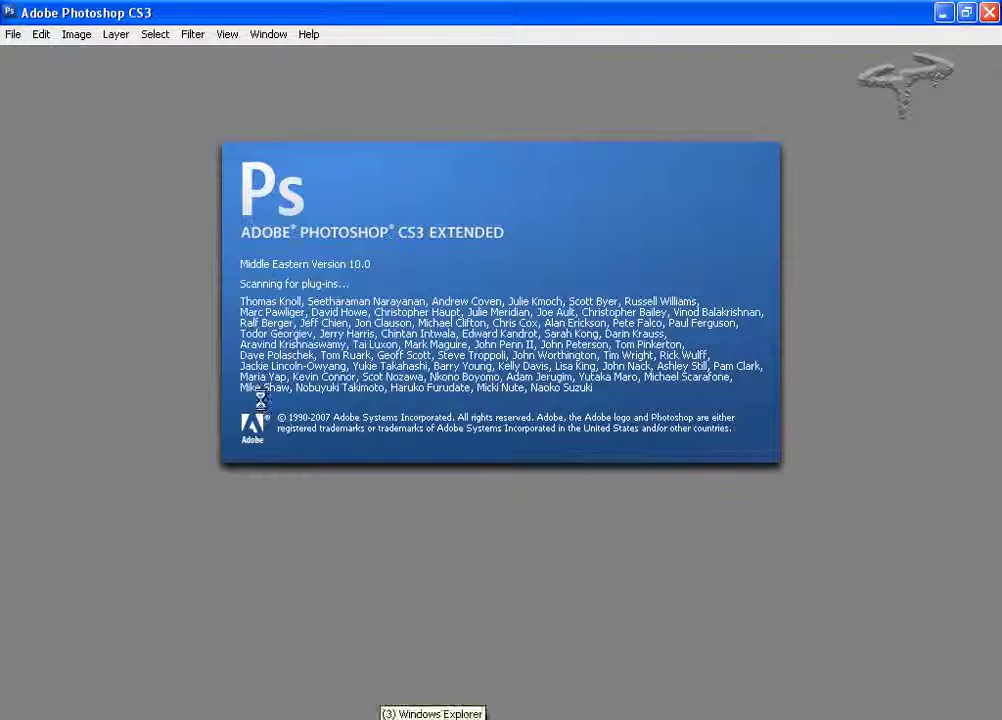
Go back to the eye candy 4000 window and open the ps plug Frame folder.
click(395, 719)
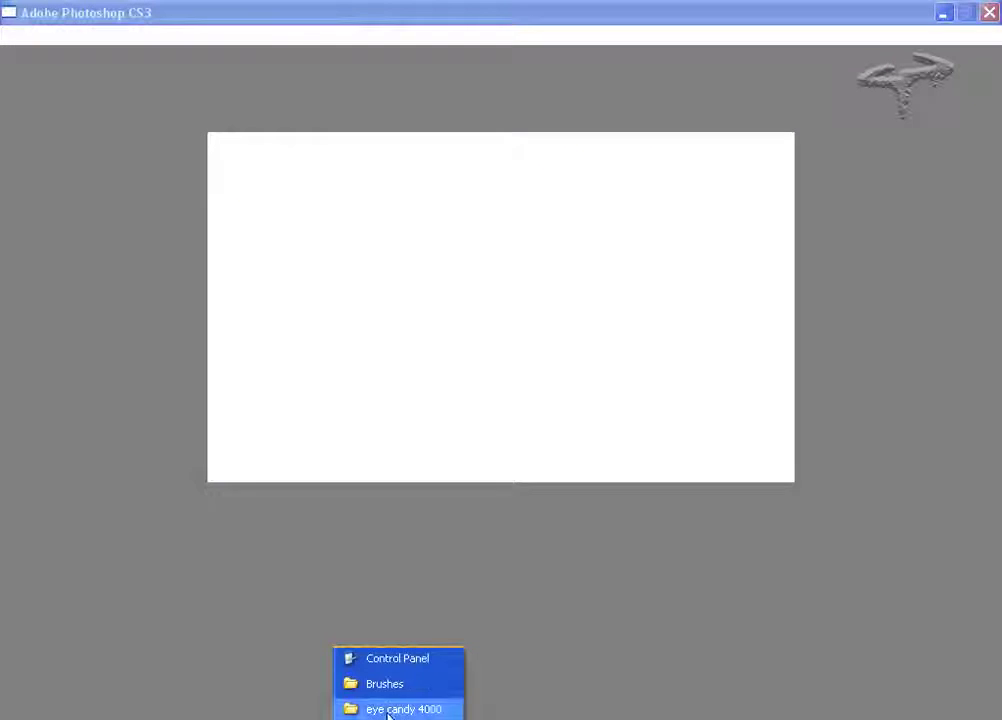
click(395, 709)
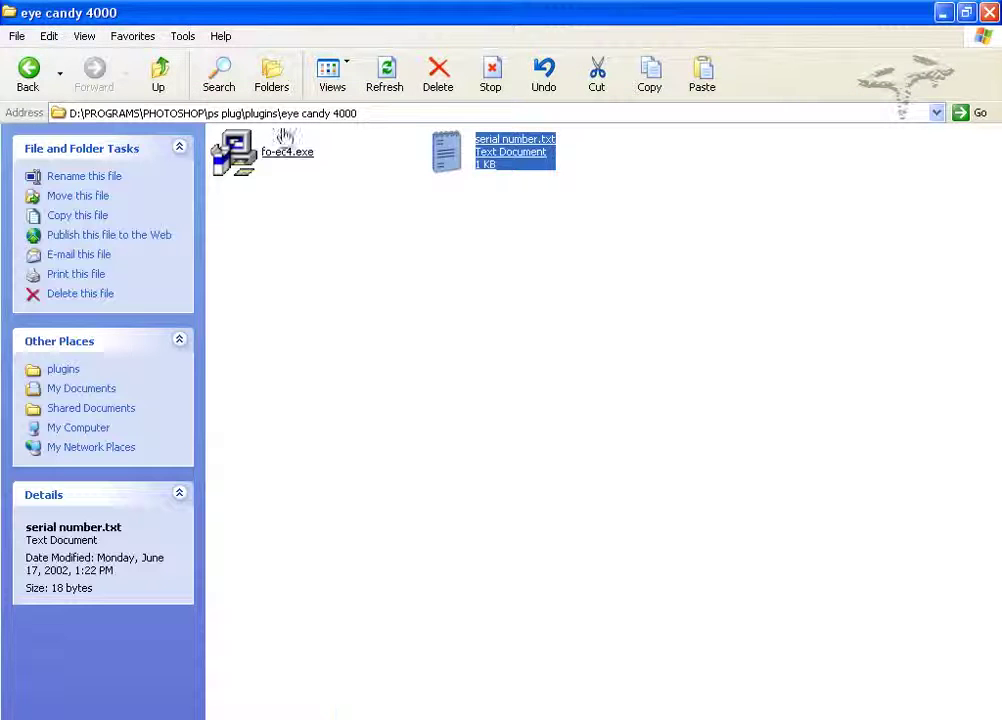
click(150, 85)
click(175, 90)
click(478, 163)
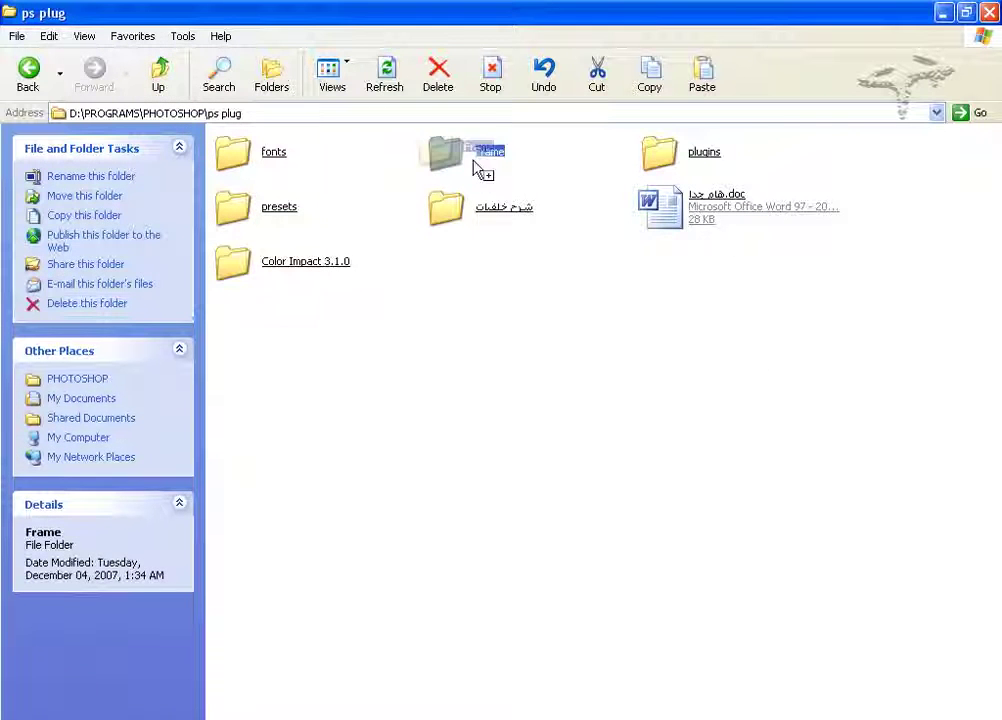
double_click(470, 160)
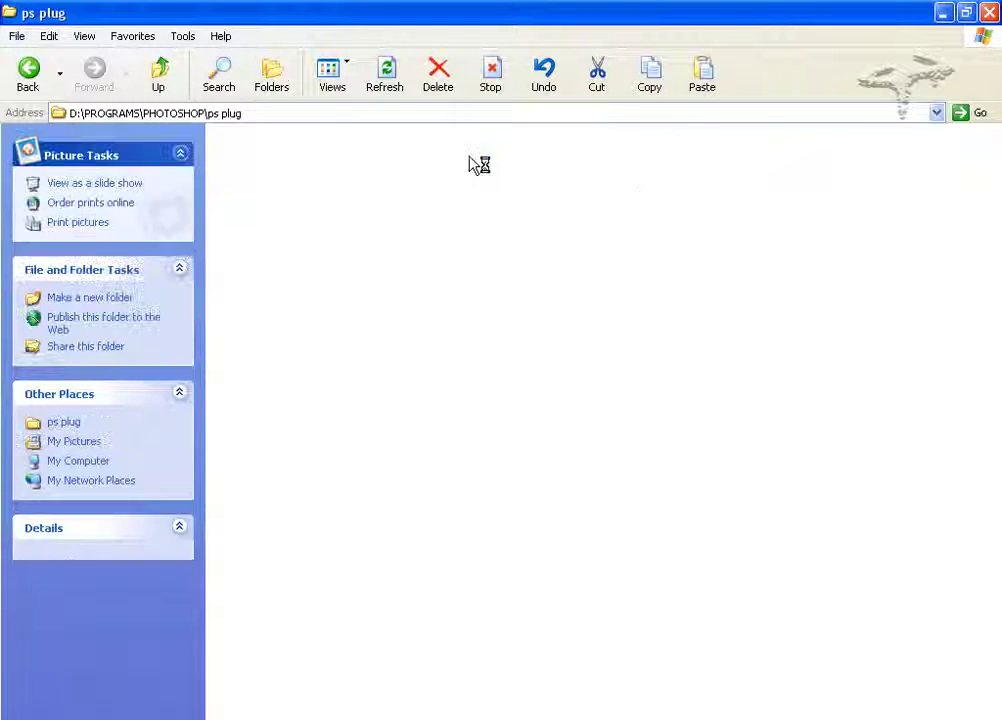
Browse the frame thumbnails, selecting 11L.JPG, 099_C.JPG and 106_C.JPG.
click(512, 285)
drag(995, 222, 995, 409)
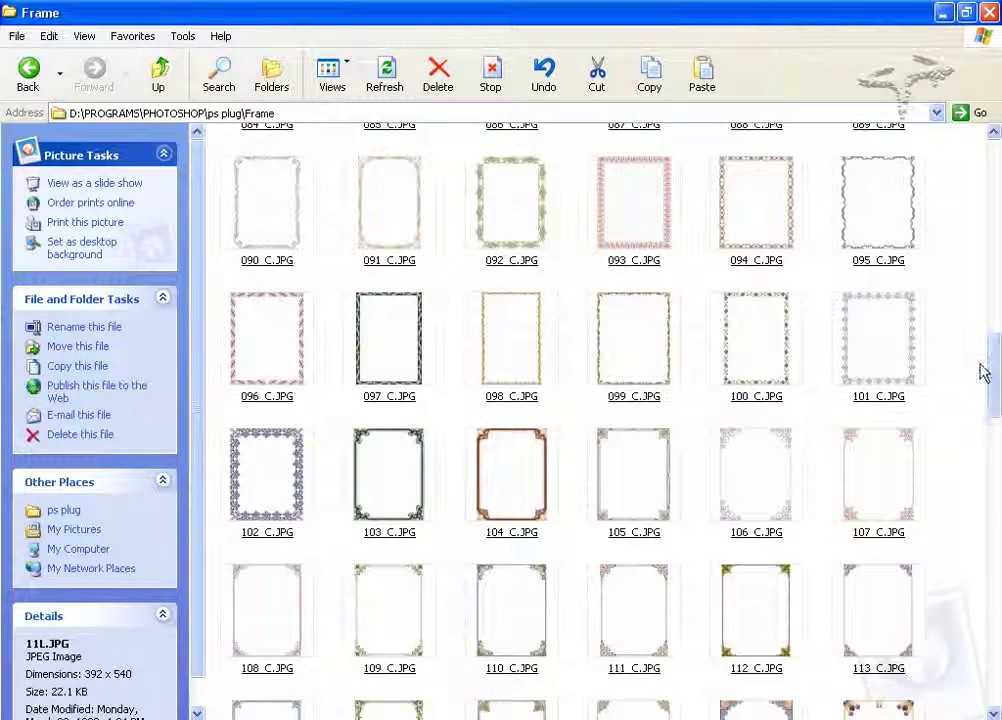
click(588, 302)
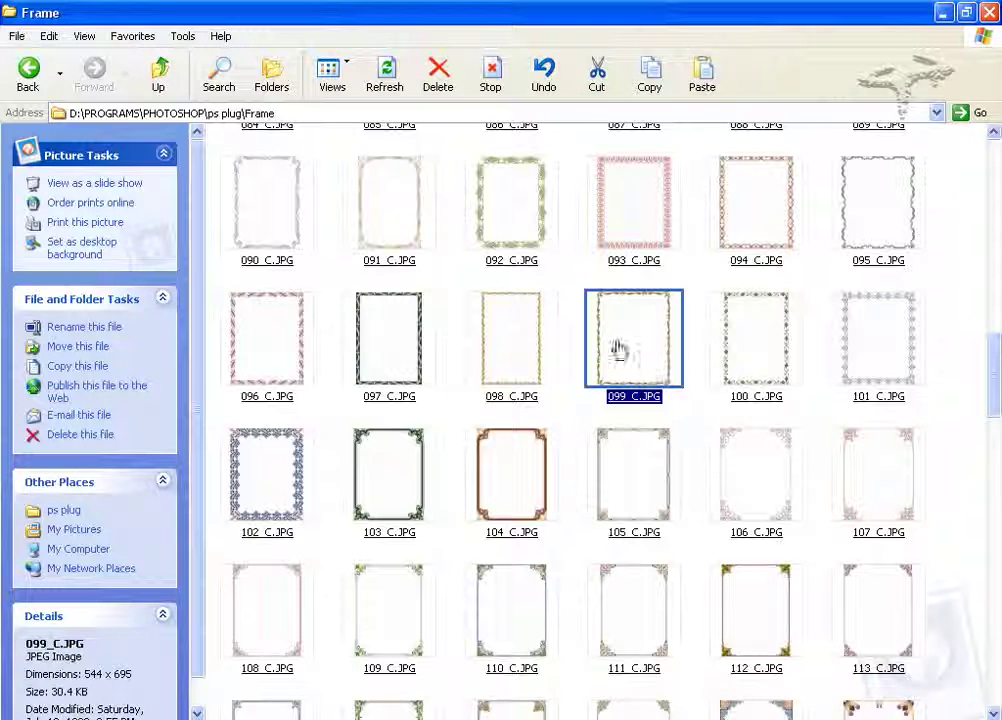
click(731, 530)
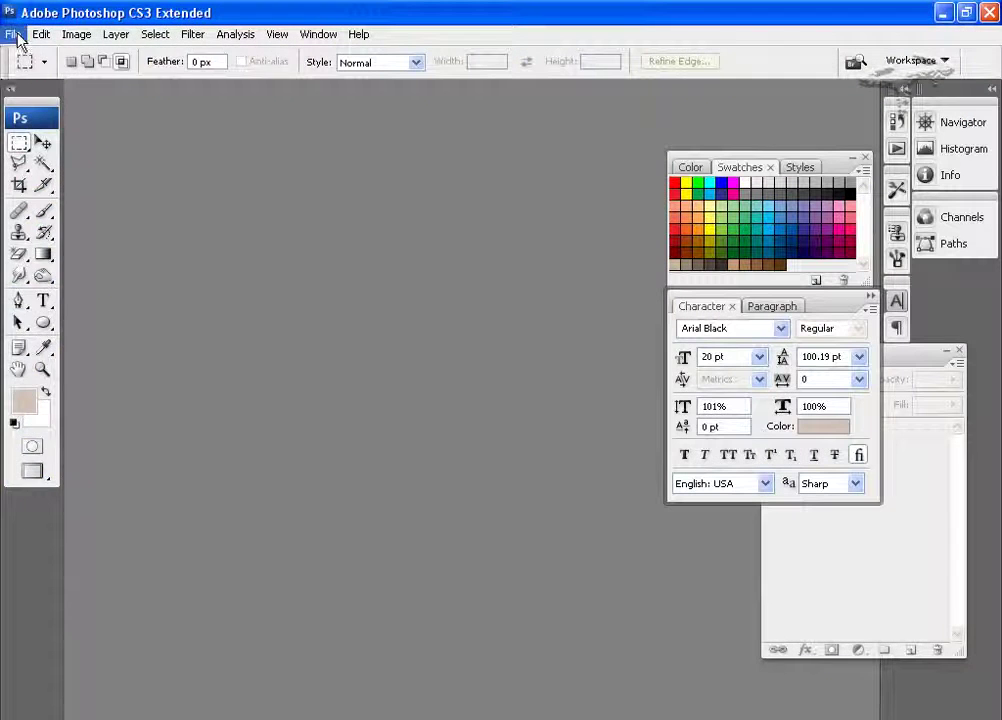
Create a new 640×480, 72 ppi Untitled-1 document from the Web preset.
click(13, 34)
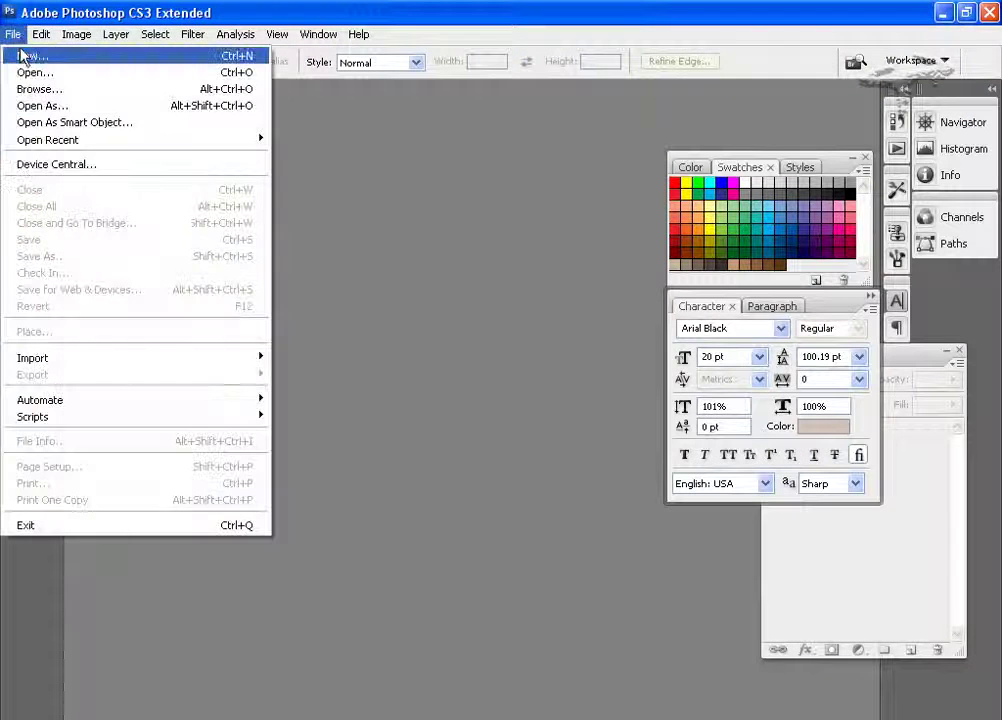
click(28, 56)
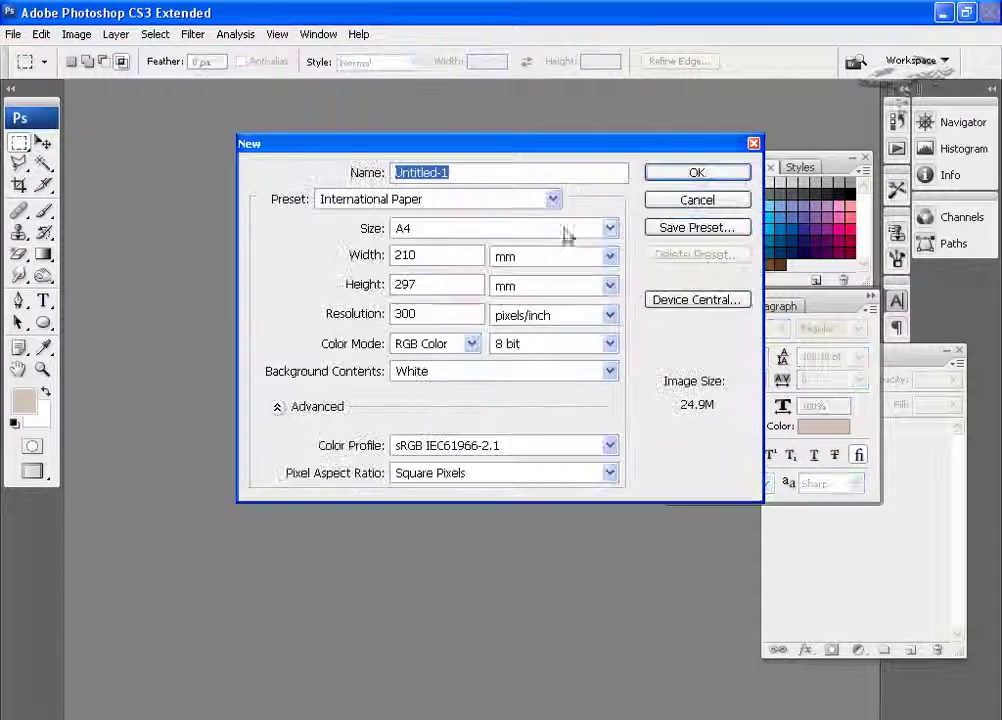
click(555, 201)
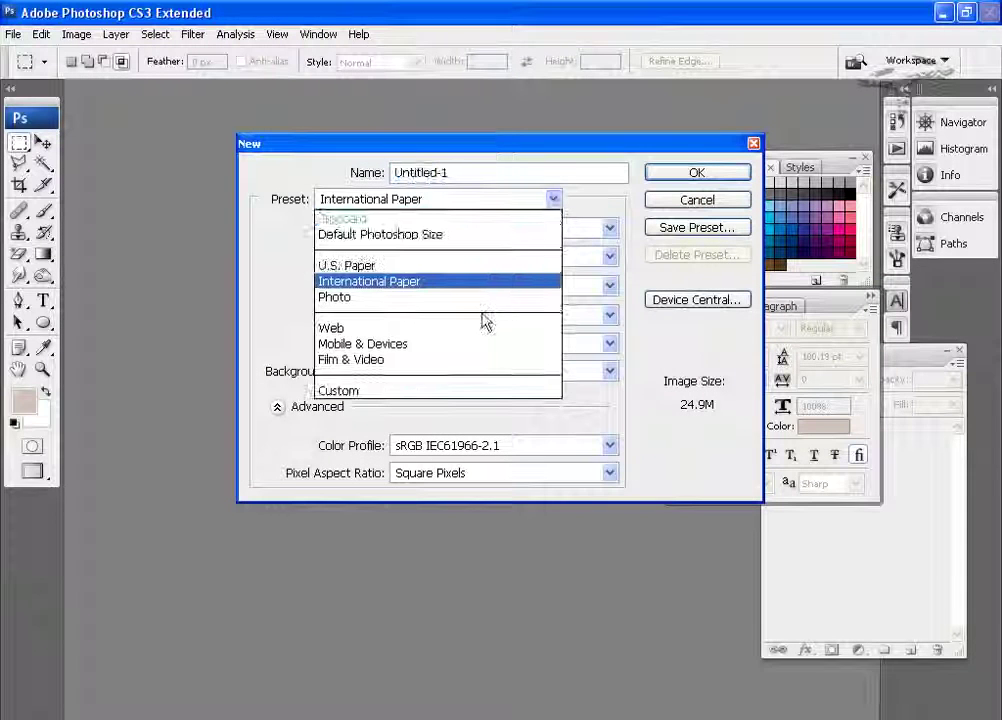
click(395, 328)
click(696, 172)
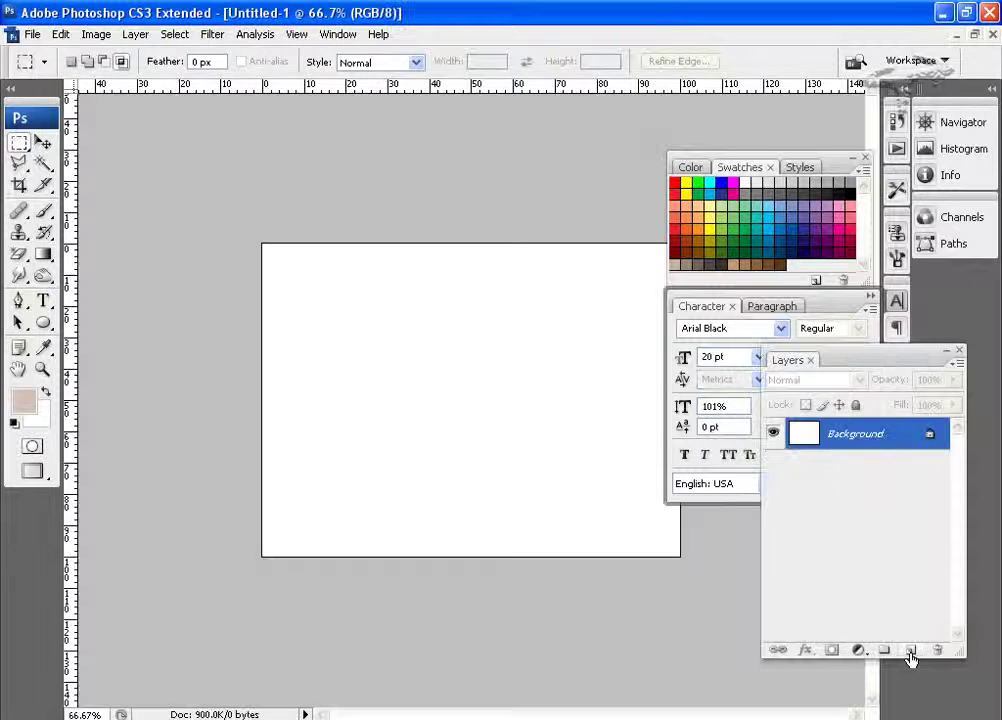
Add Layer 1 and load the runes brush set, replacing the current brushes.
click(910, 652)
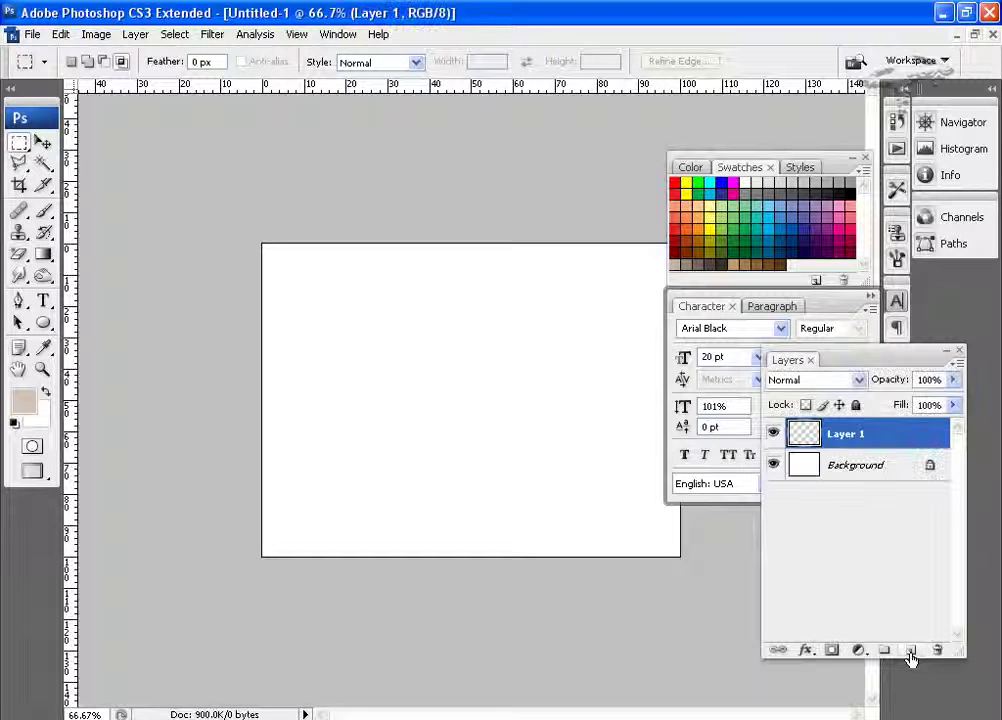
click(43, 211)
click(128, 62)
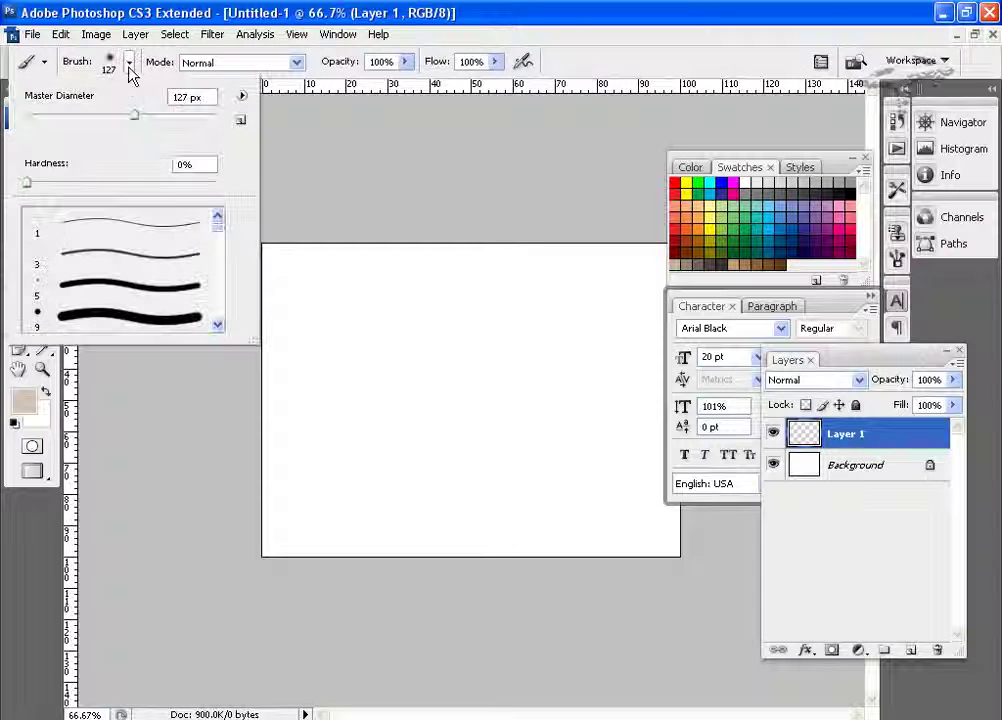
click(242, 97)
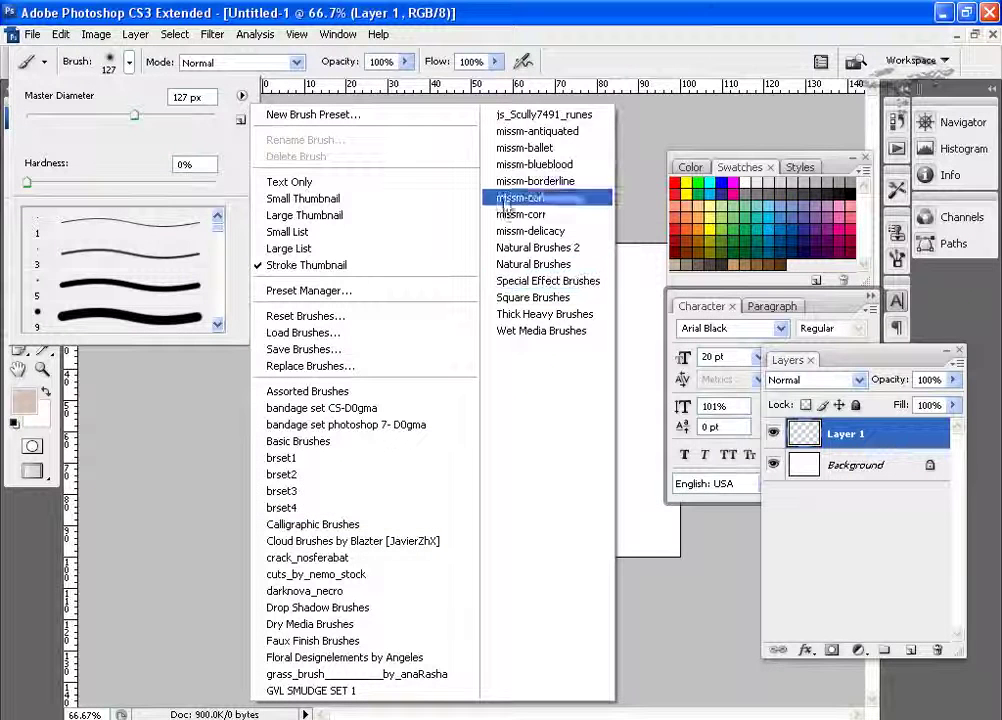
click(585, 118)
click(414, 293)
click(483, 295)
Pick runes brush 456, stamp the canvas, then undo the stamp.
click(36, 262)
key(Return)
click(405, 400)
click(450, 395)
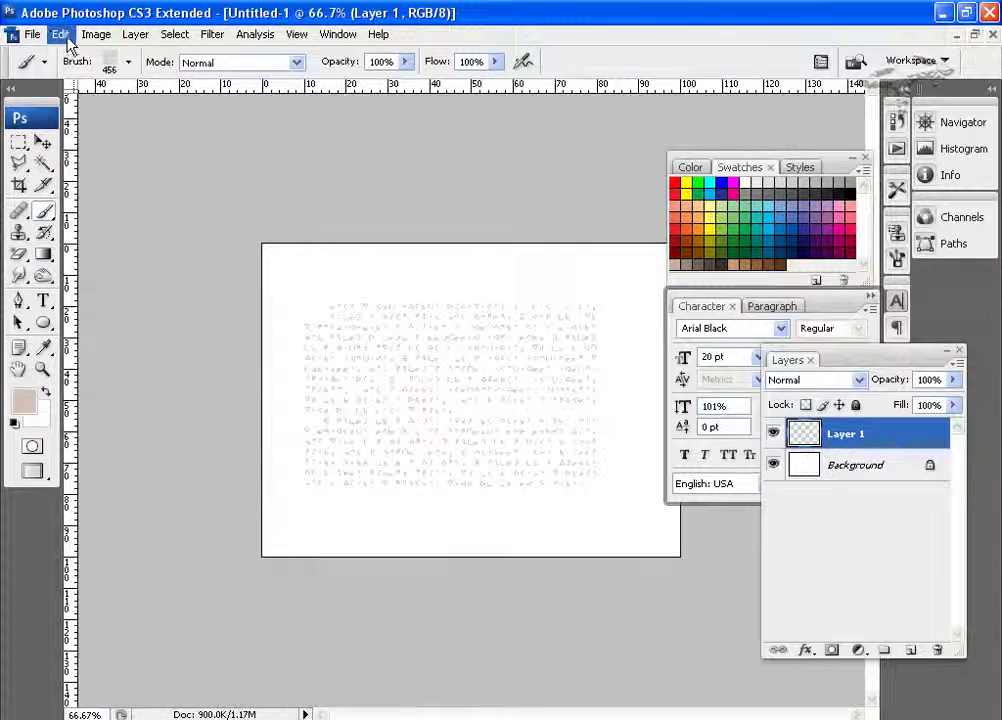
click(60, 34)
click(90, 89)
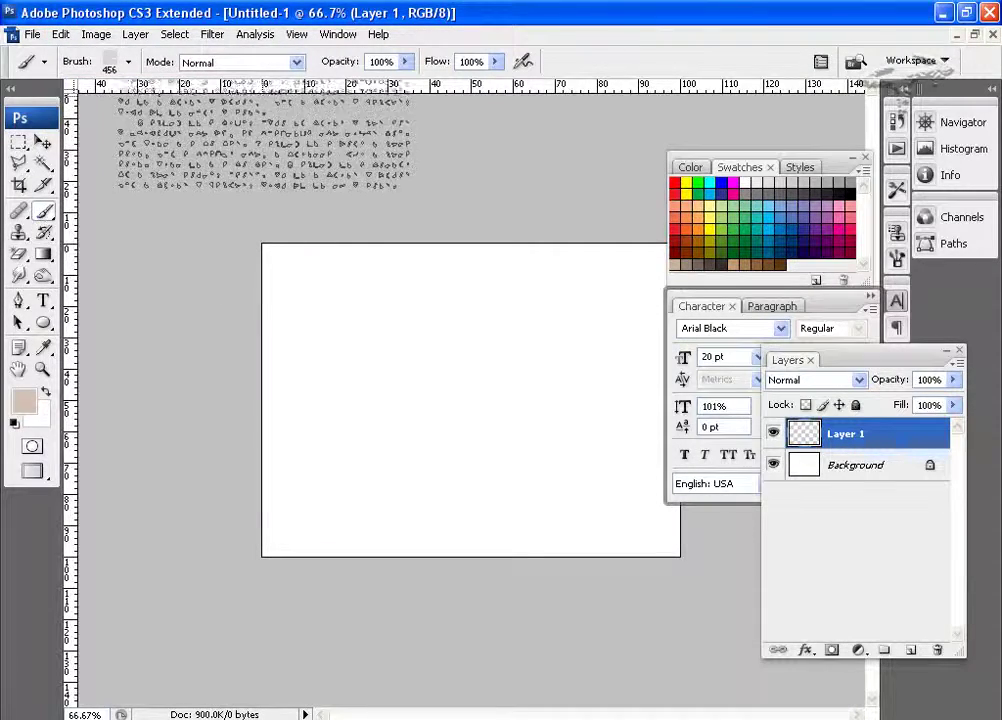
Draw a green grass custom shape near the canvas centre on Layer 1.
click(43, 322)
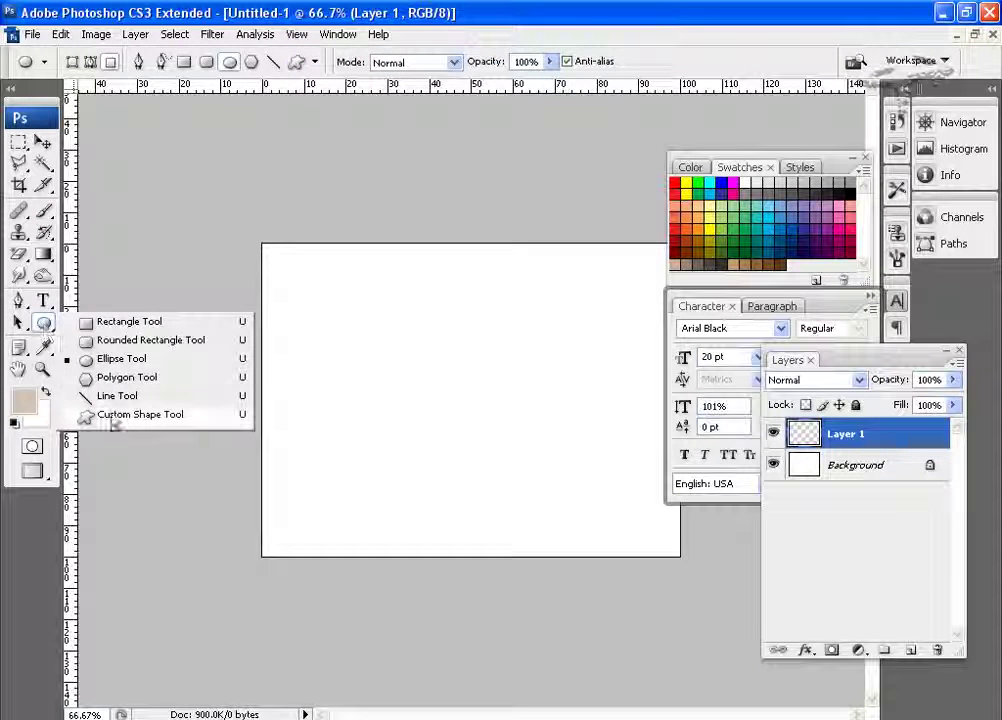
click(115, 414)
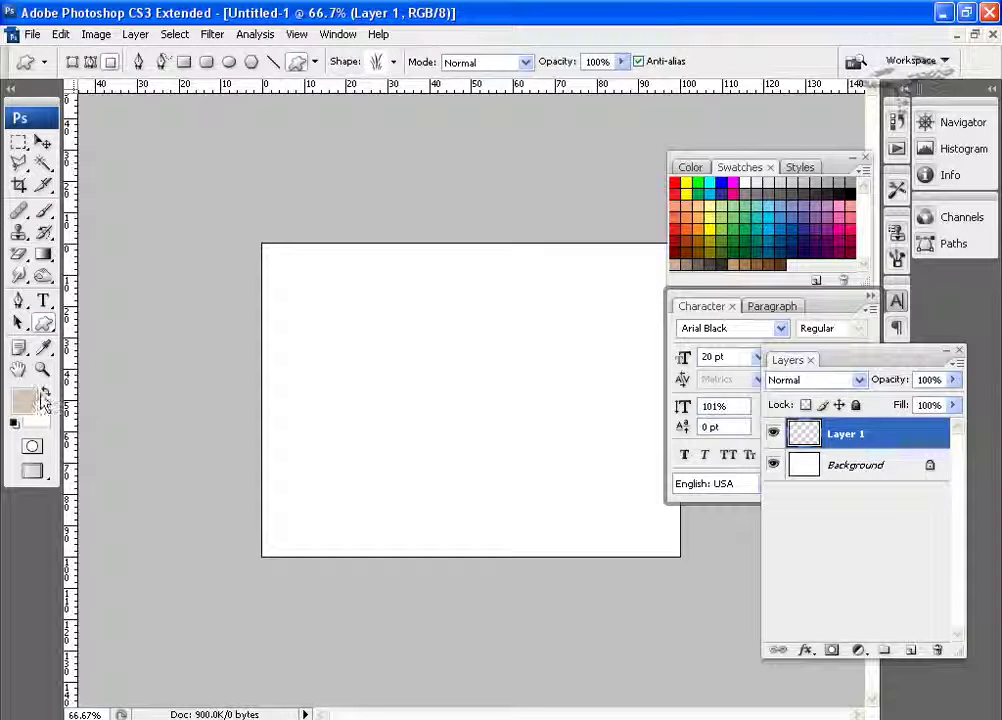
click(697, 190)
mouse_move(385, 352)
mouse_down()
mouse_move(468, 432)
mouse_move(530, 530)
mouse_up()
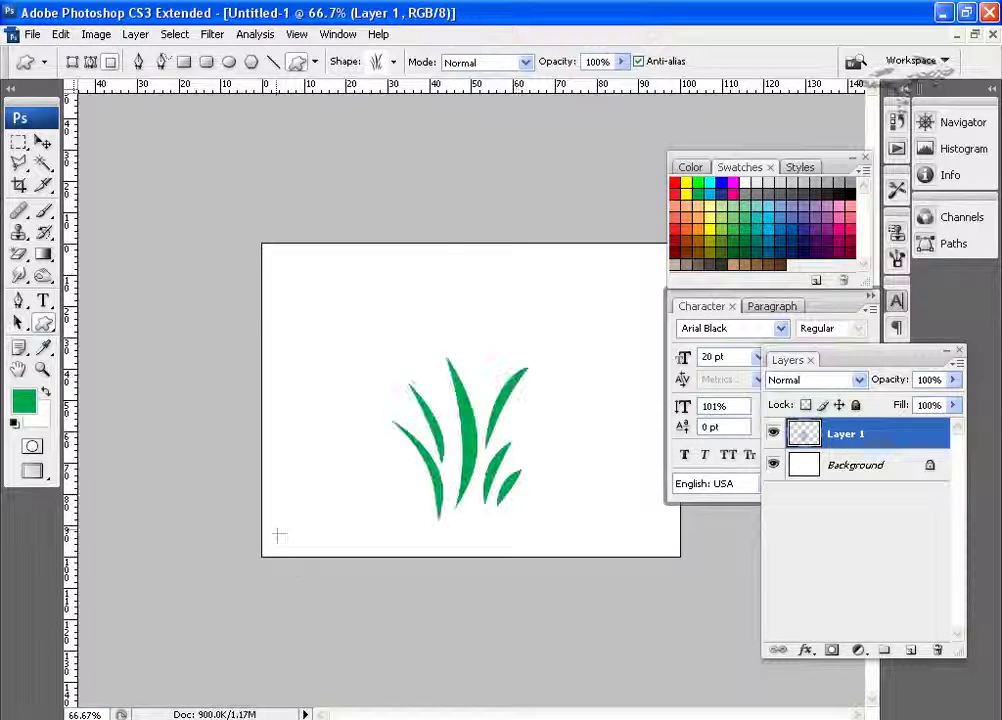
click(213, 33)
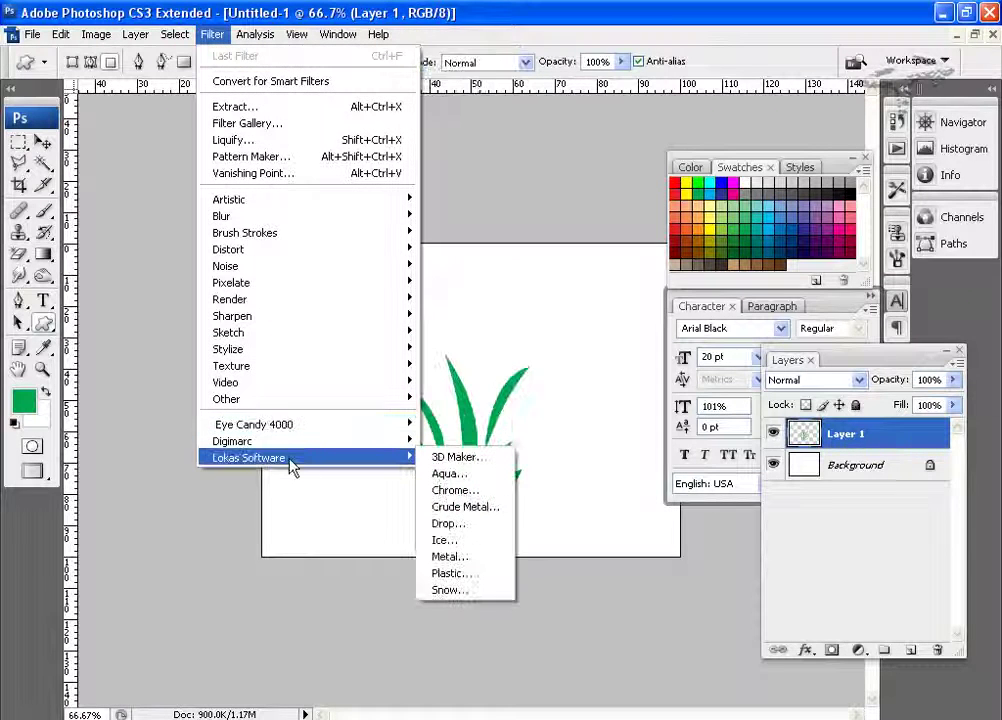
mouse_move(254, 424)
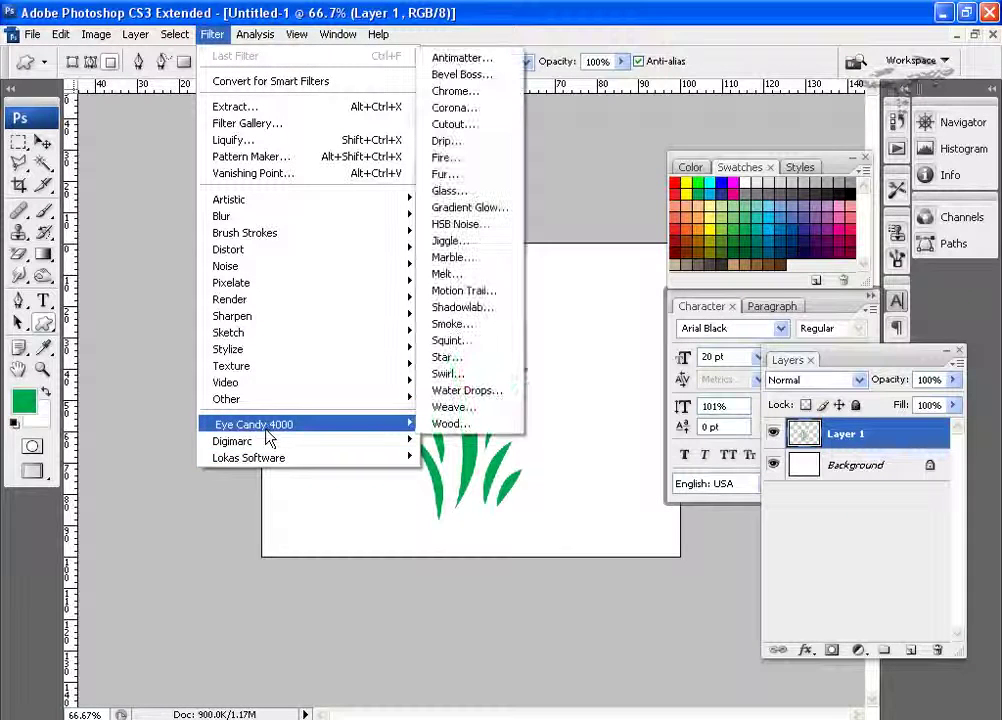
Apply the Eye Candy 4000 Fire filter to the grass, then browse the Lokas Software filters.
click(446, 157)
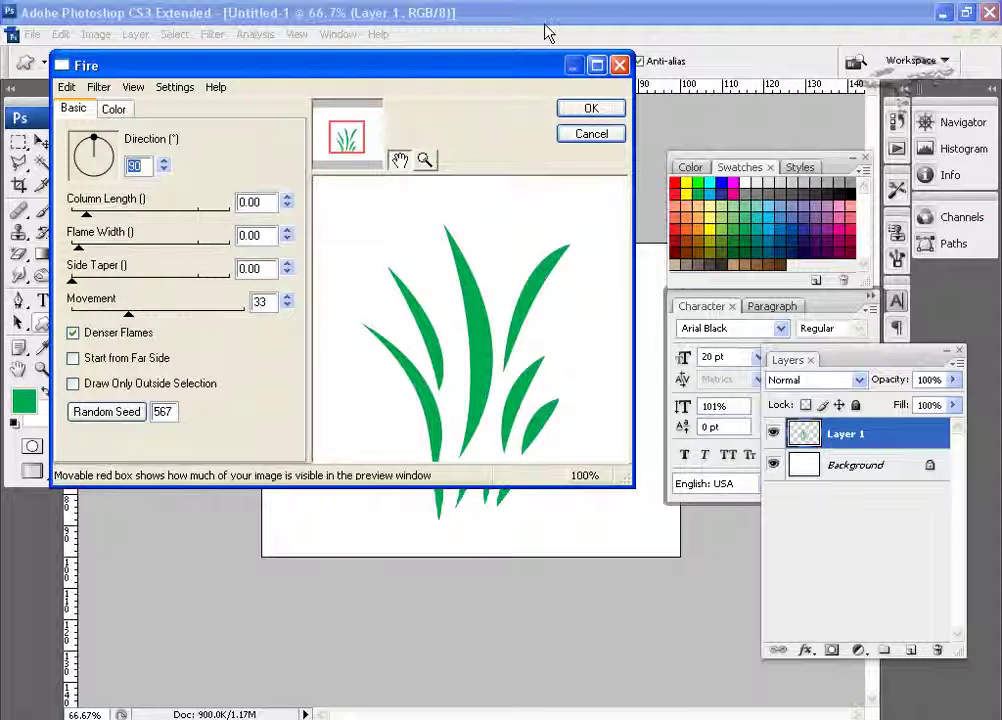
click(618, 108)
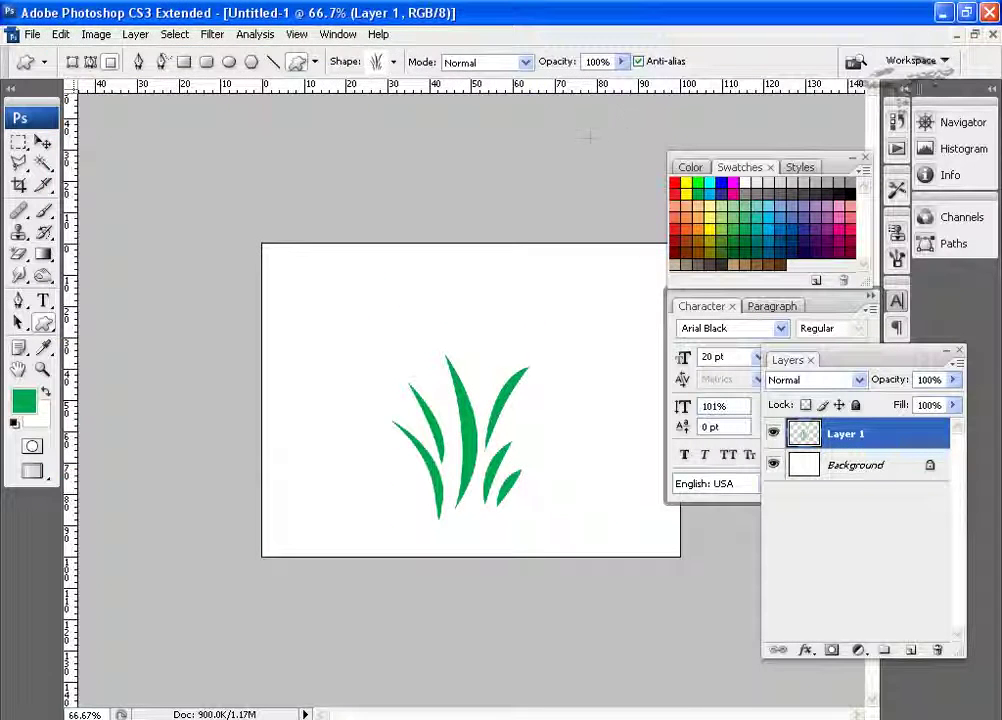
click(212, 34)
mouse_move(254, 424)
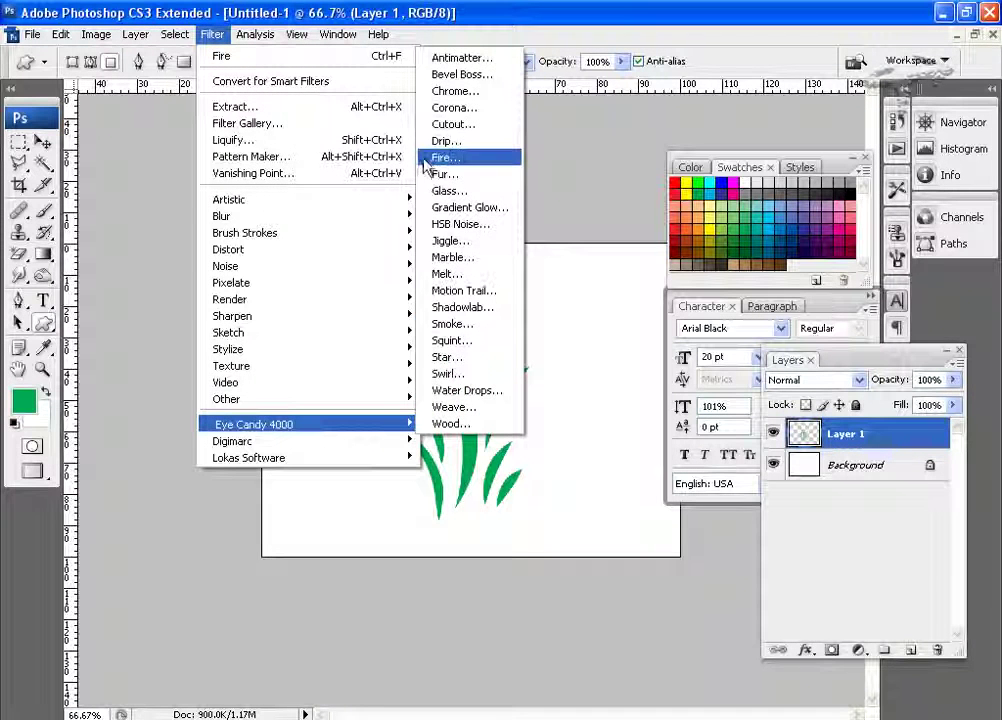
click(432, 160)
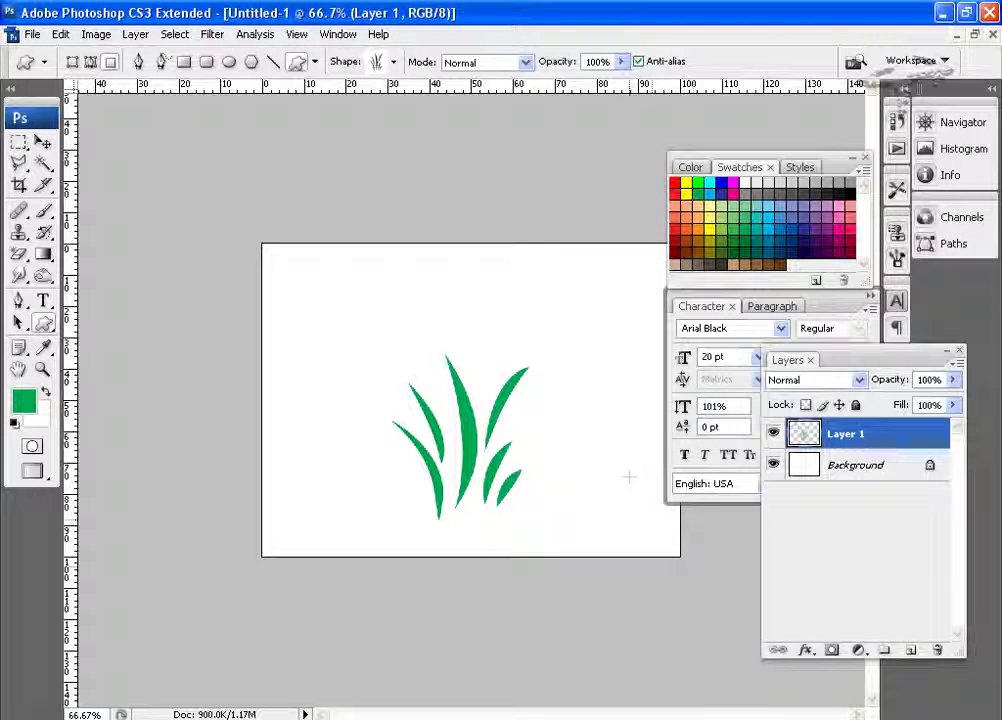
click(212, 34)
mouse_move(249, 457)
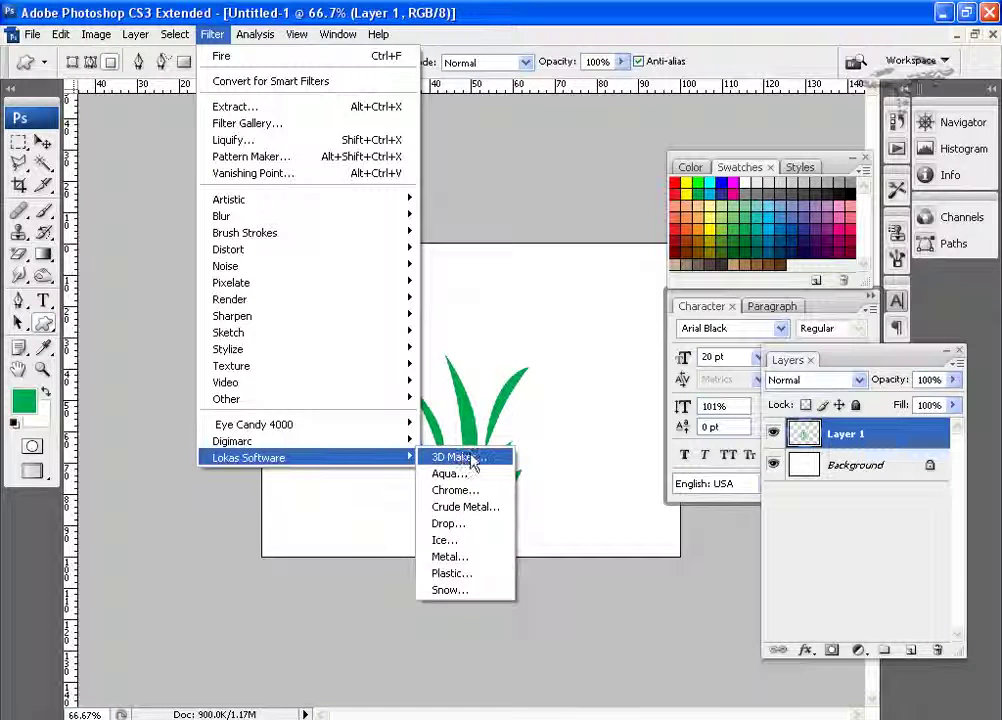
Extrude the grass with Lokas 3D Maker at depth 49 and Y angle 36.
click(470, 458)
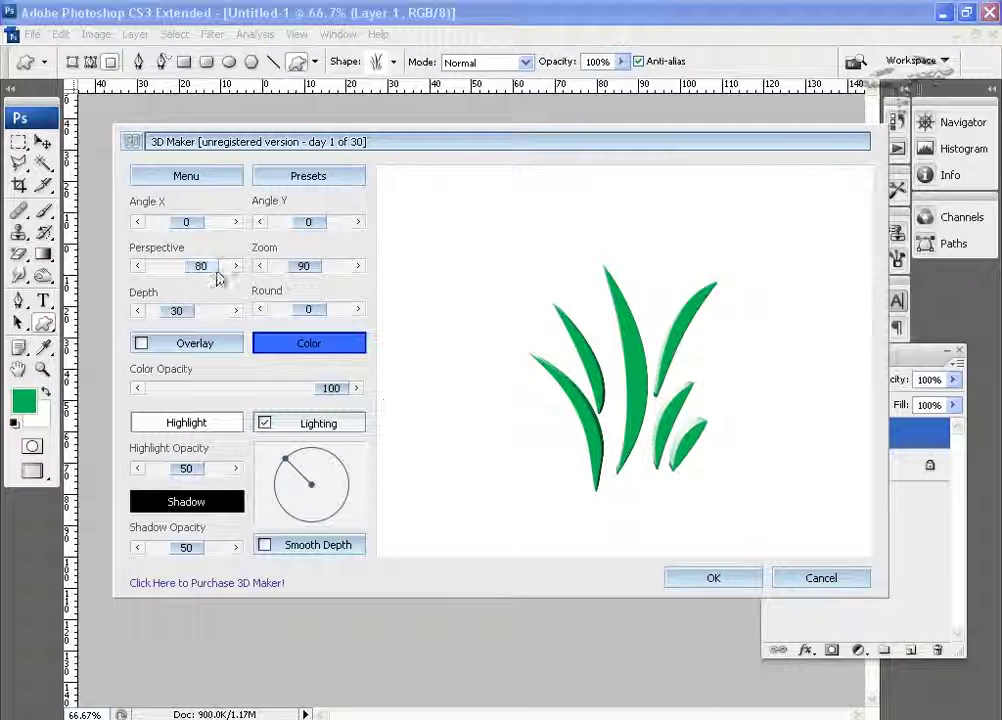
drag(185, 315, 195, 318)
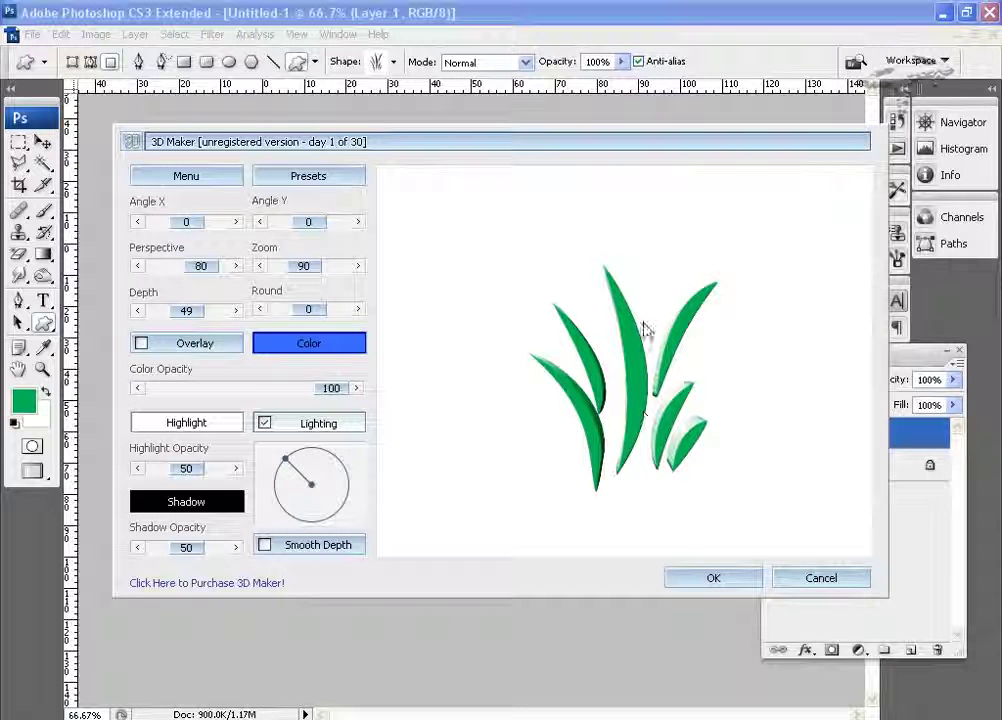
click(320, 223)
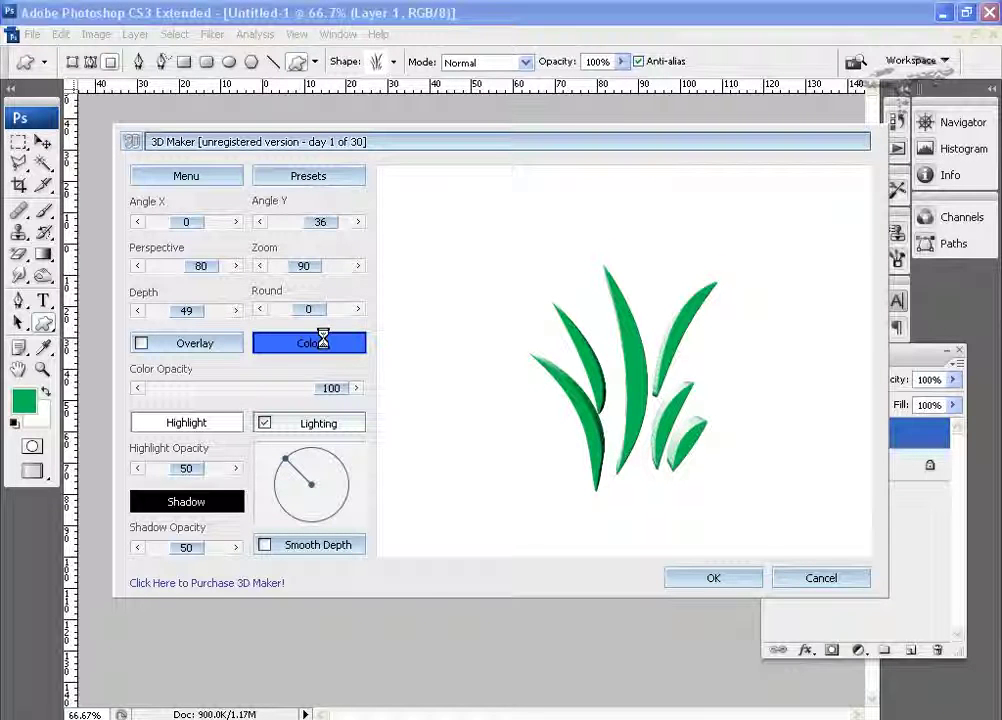
click(713, 578)
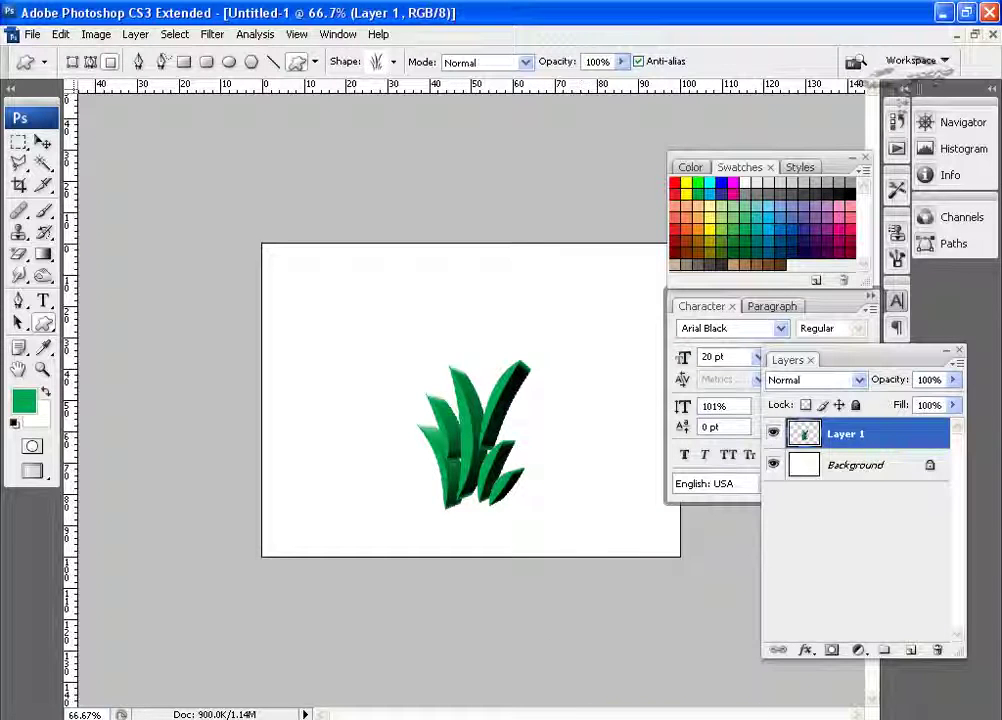
click(570, 698)
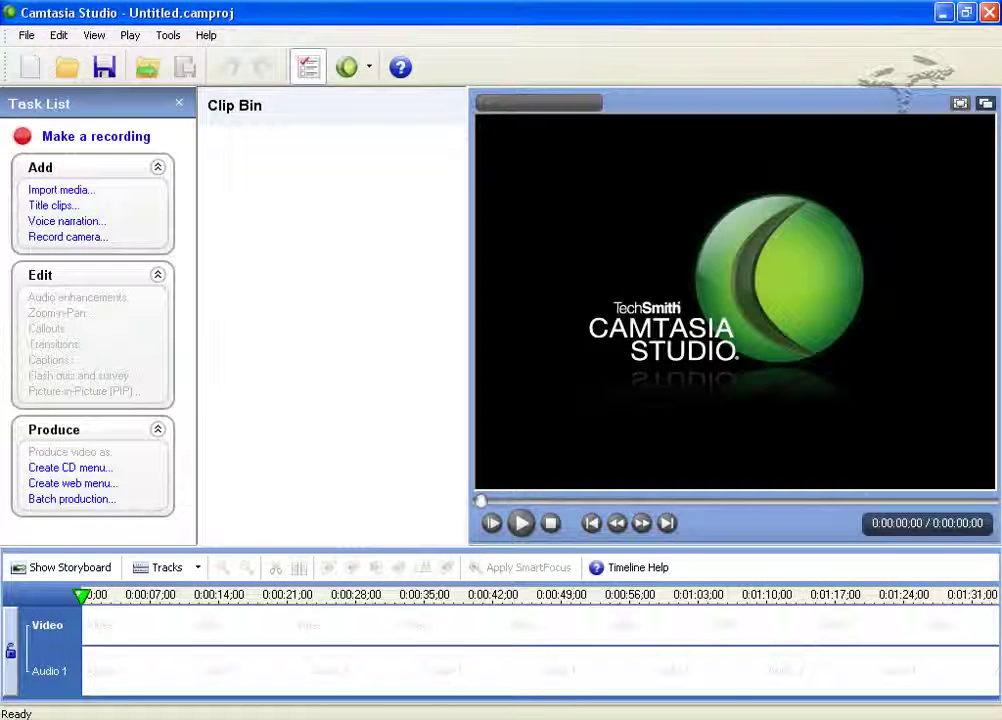
right_click(755, 719)
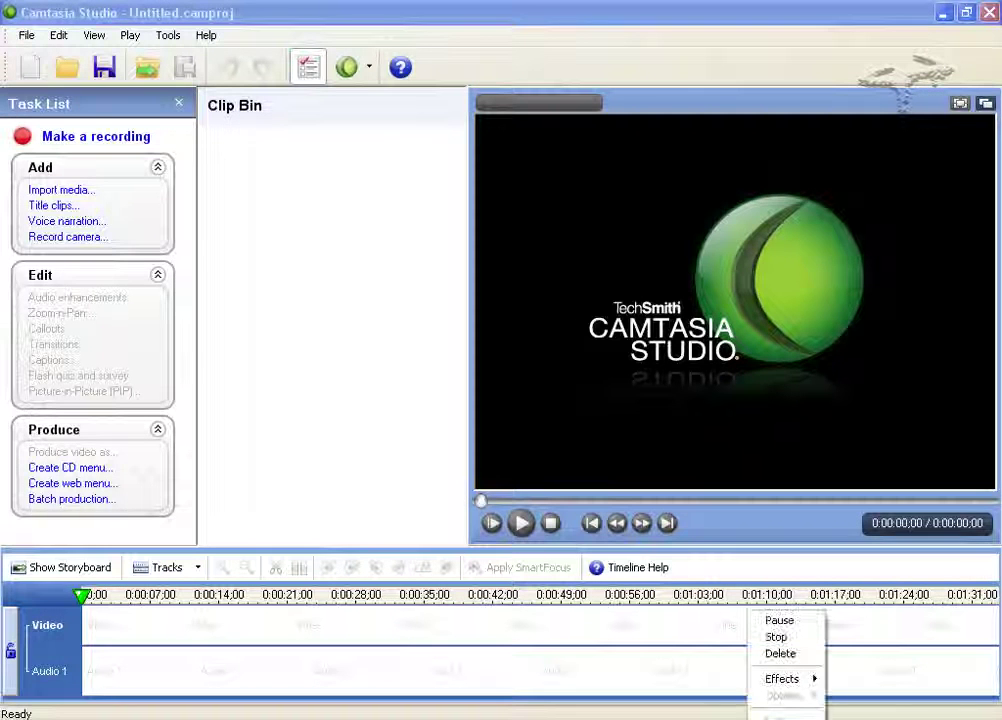